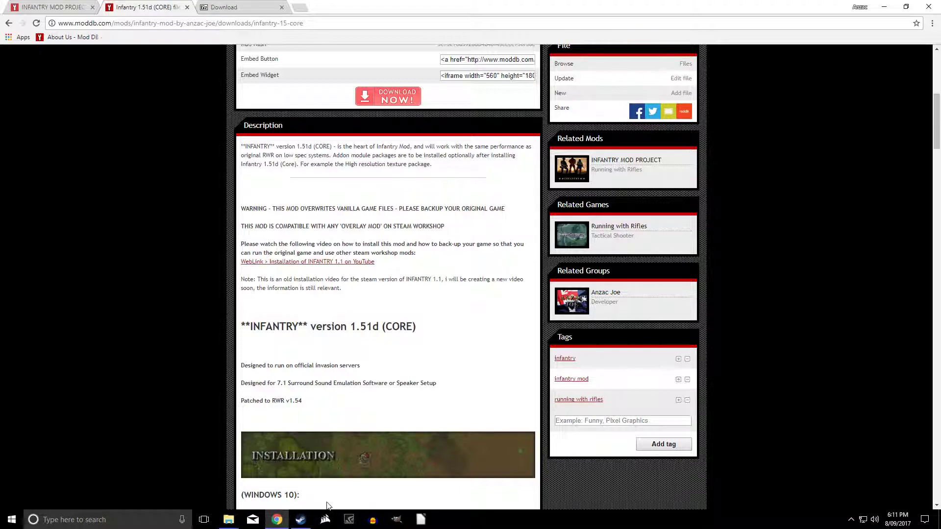
- Switch from the ModDB page to the Steam library window
click(301, 519)
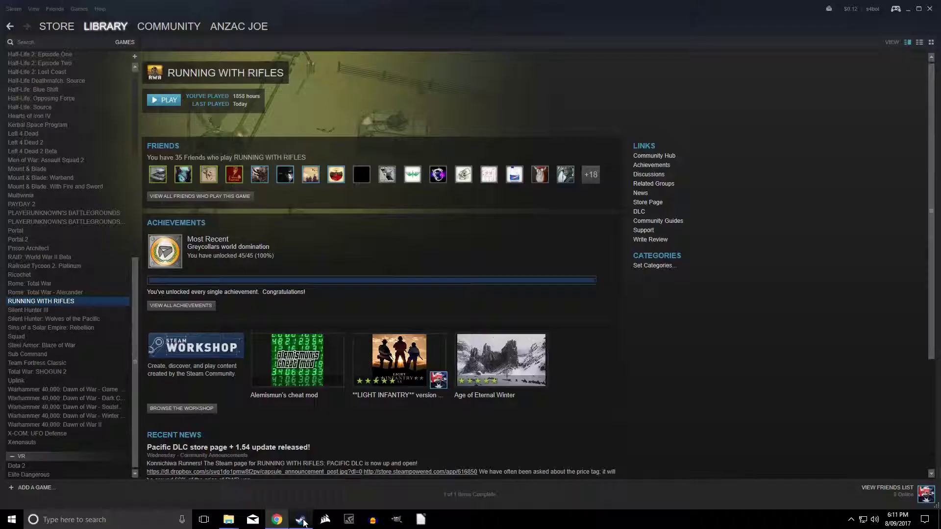
- Browse Running With Rifles' local files from its Properties to open the install folder
right_click(67, 301)
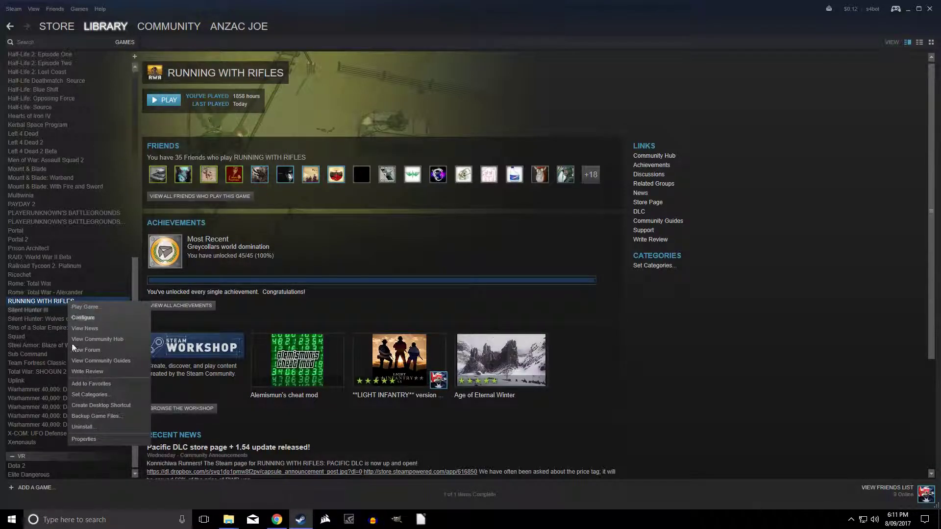
click(84, 439)
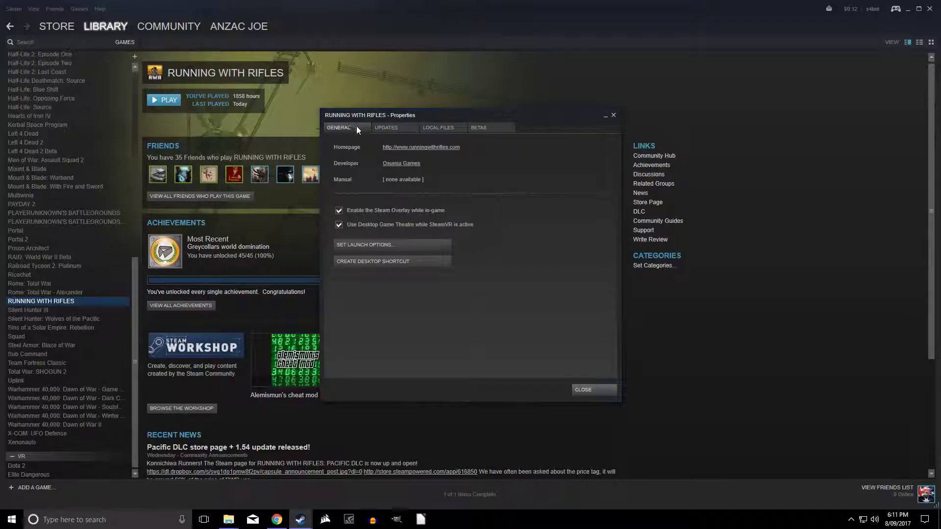
click(439, 128)
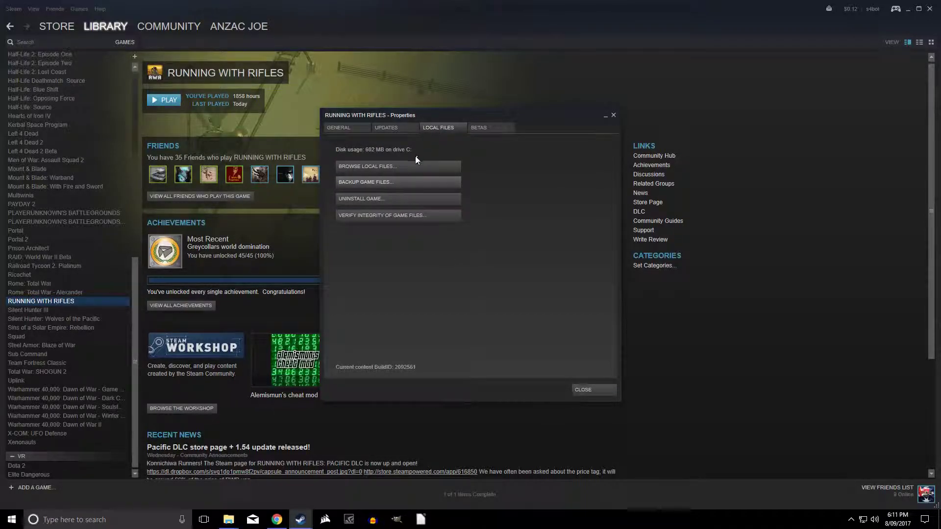
click(401, 166)
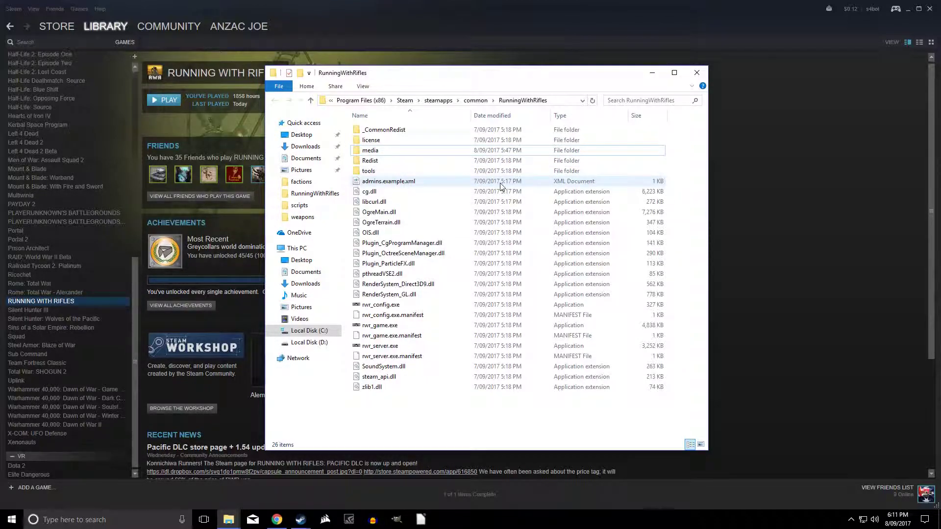
- Rename the game's media folder to 'media - backup'
click(360, 151)
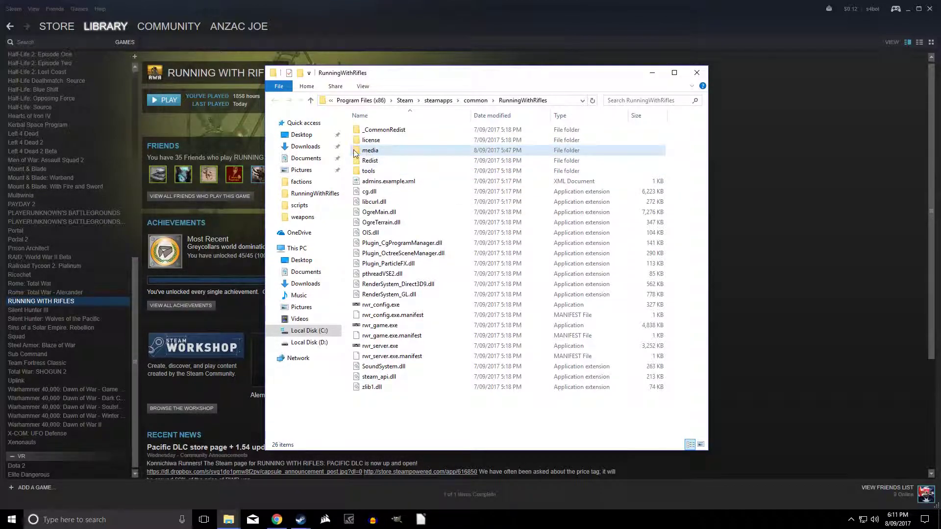
right_click(357, 151)
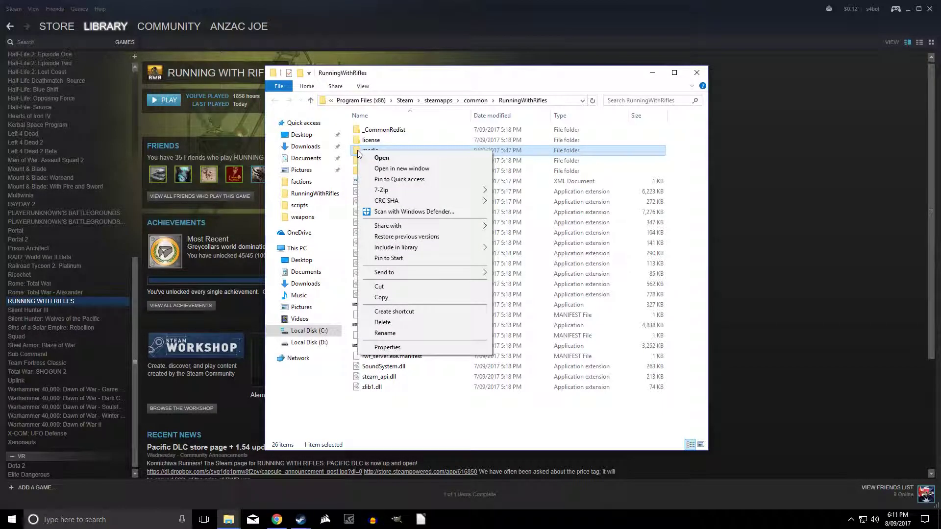
click(395, 334)
click(390, 152)
text(- bac)
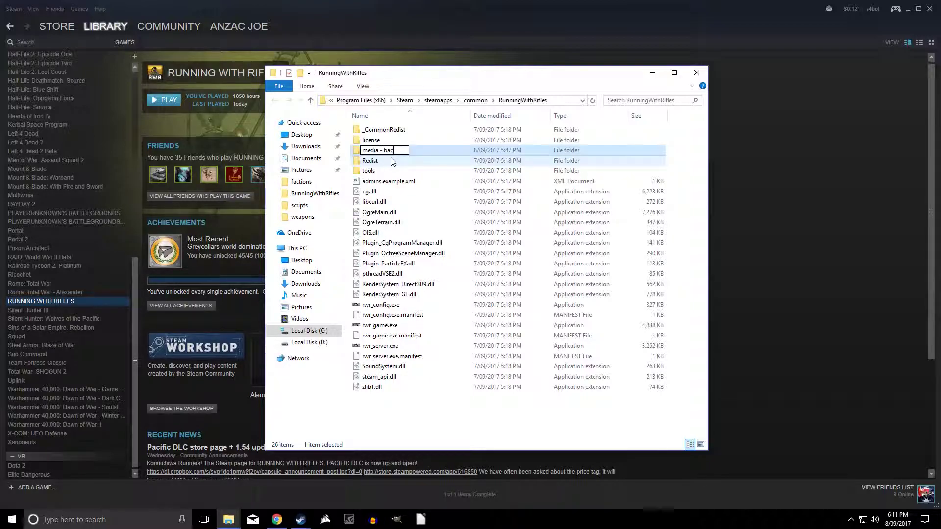
text(kup)
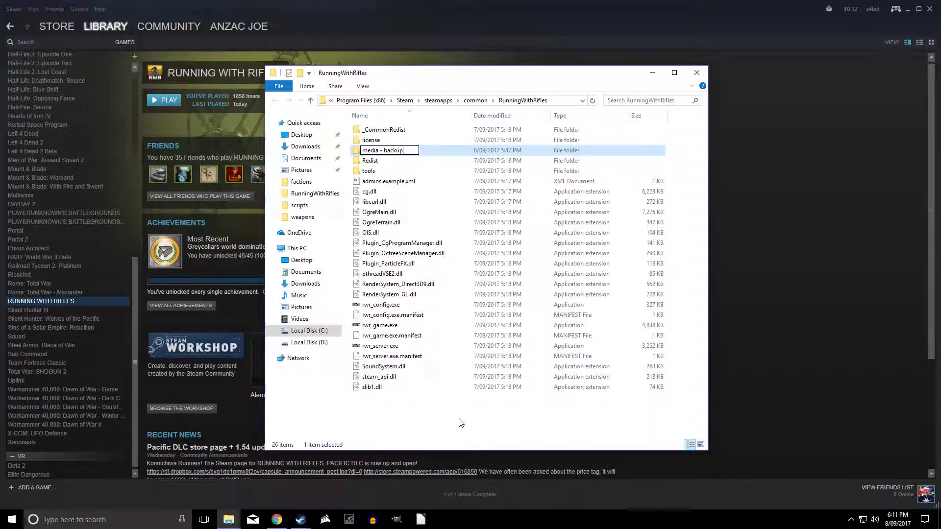
click(459, 423)
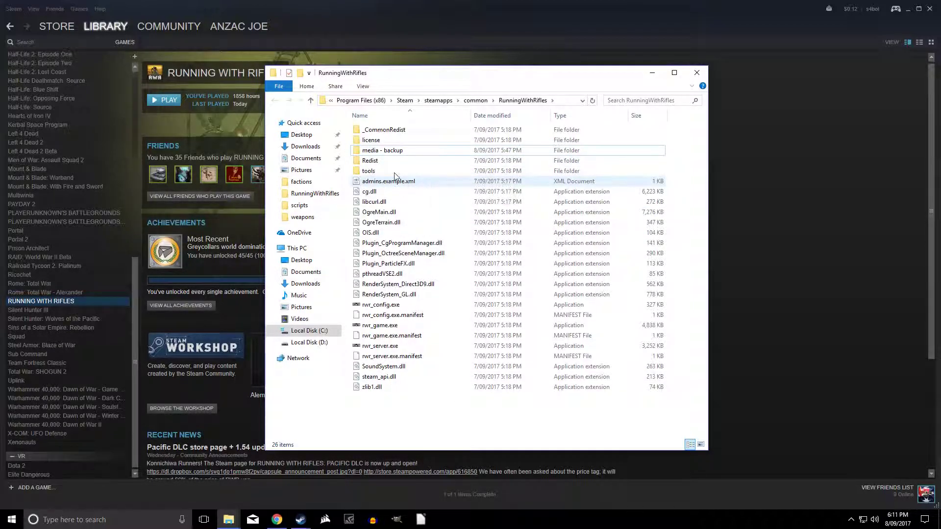
click(379, 150)
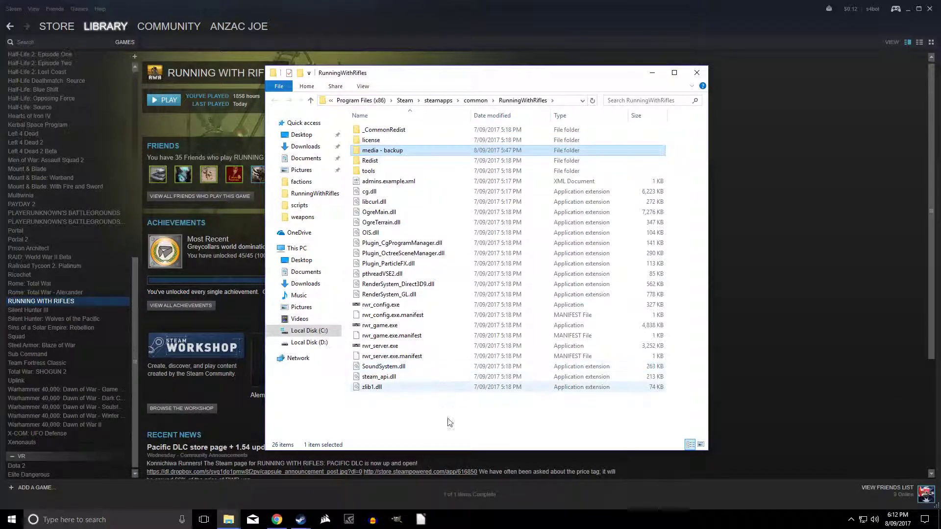
- Close the Running With Rifles properties in Steam and return to the game folder window
click(814, 179)
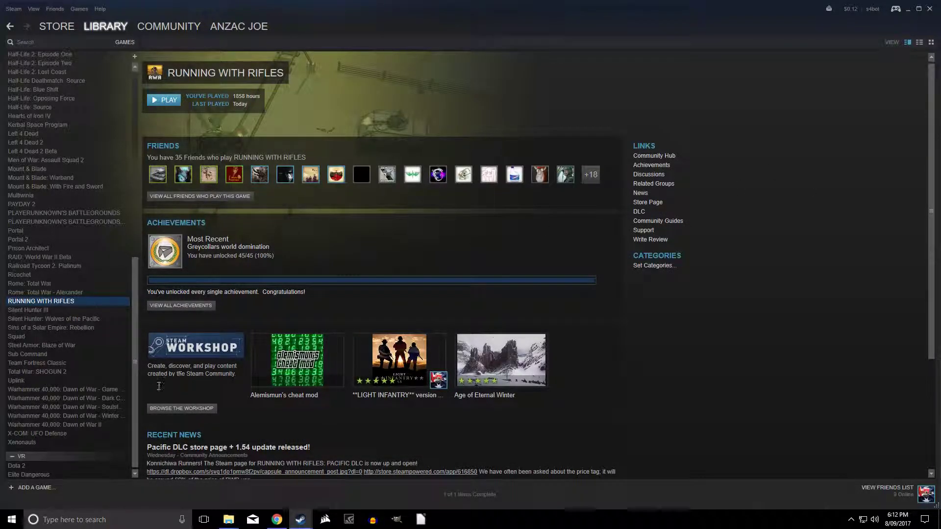
mouse_move(300, 519)
click(353, 471)
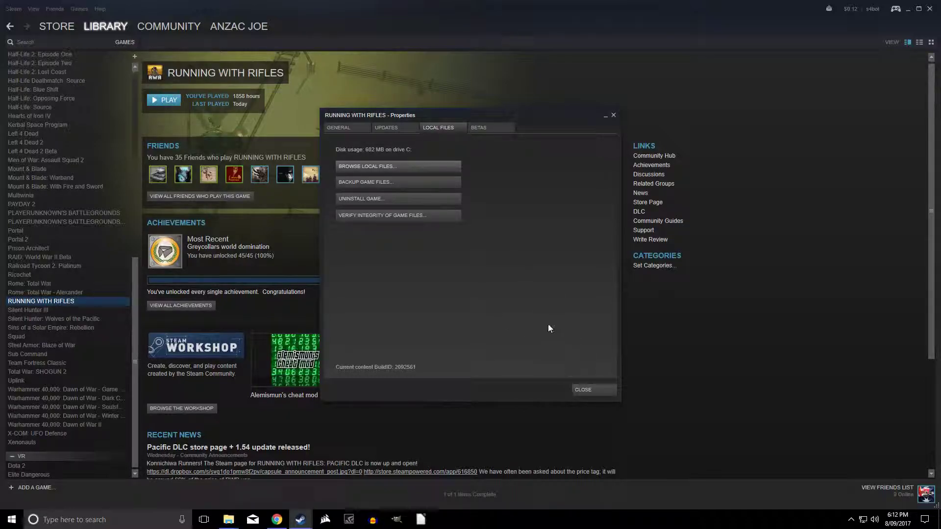
click(590, 391)
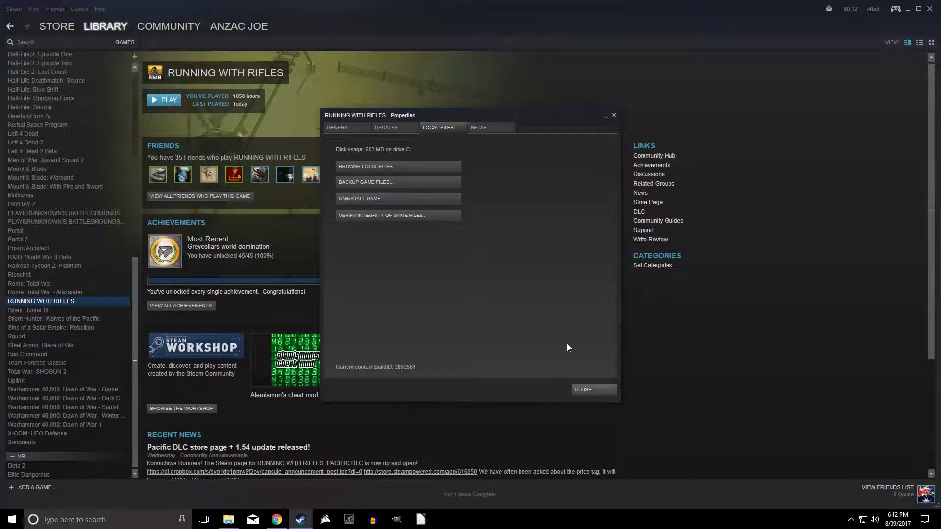
click(601, 390)
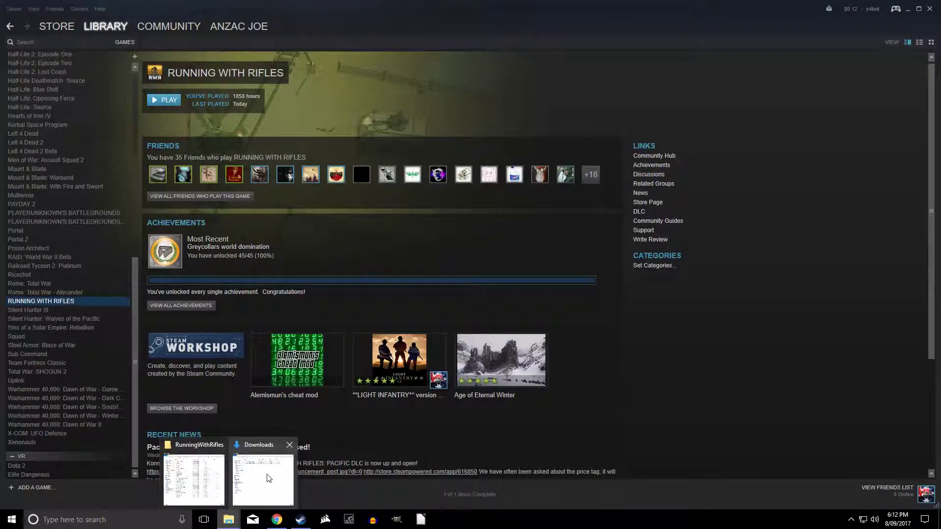
mouse_move(229, 520)
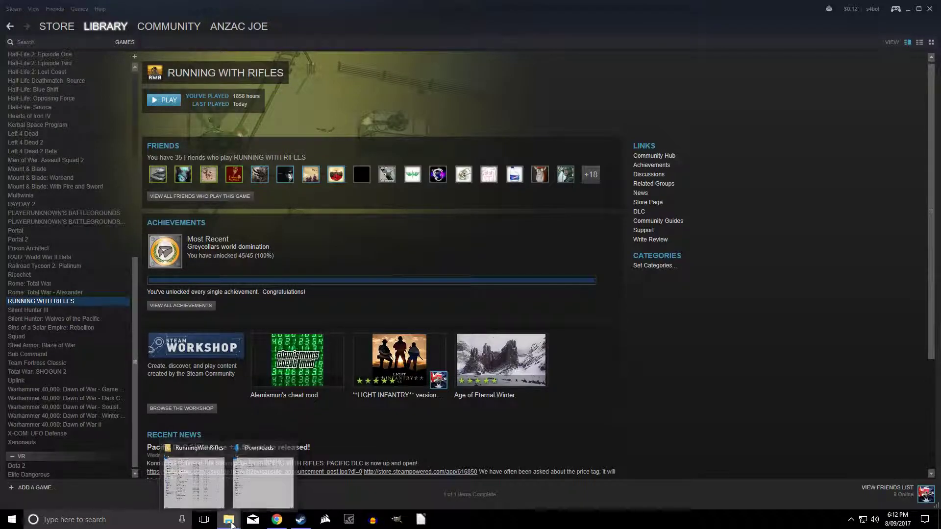
click(906, 9)
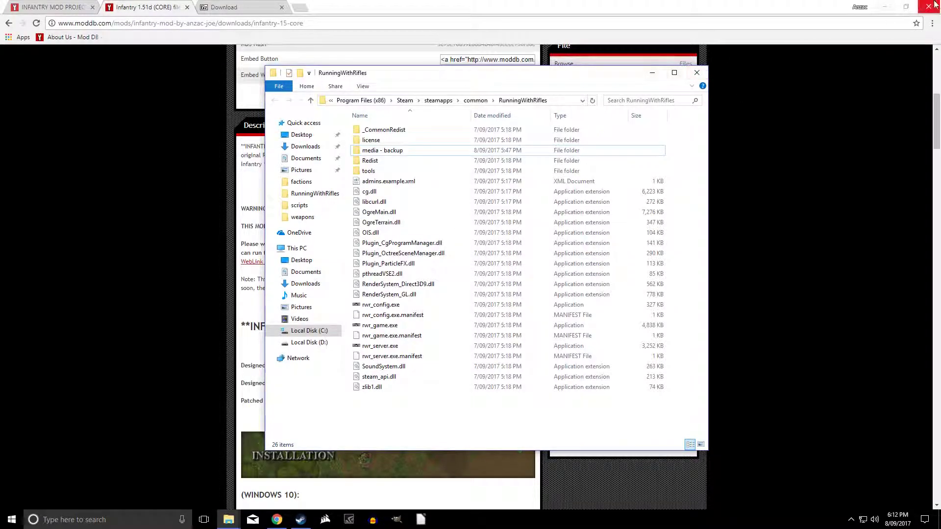
- Copy and paste the 'media - backup' folder within the game folder
right_click(413, 152)
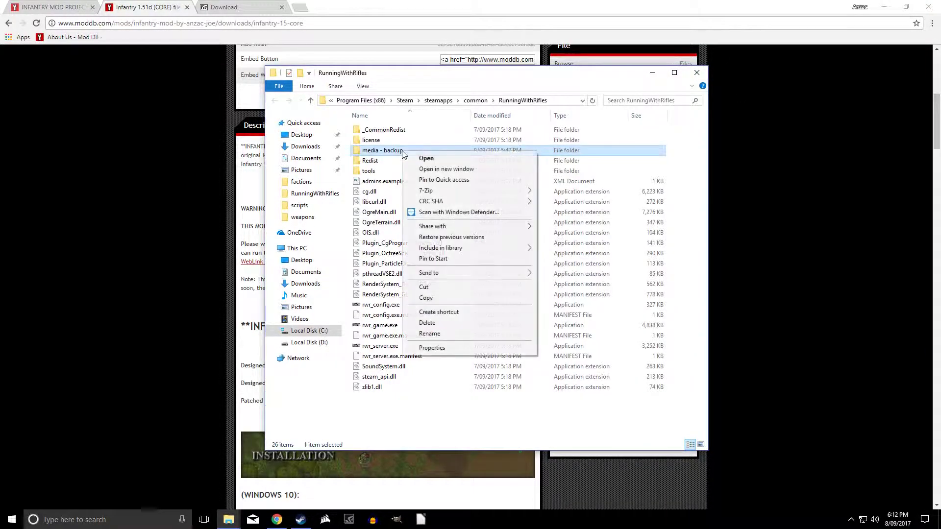
click(439, 426)
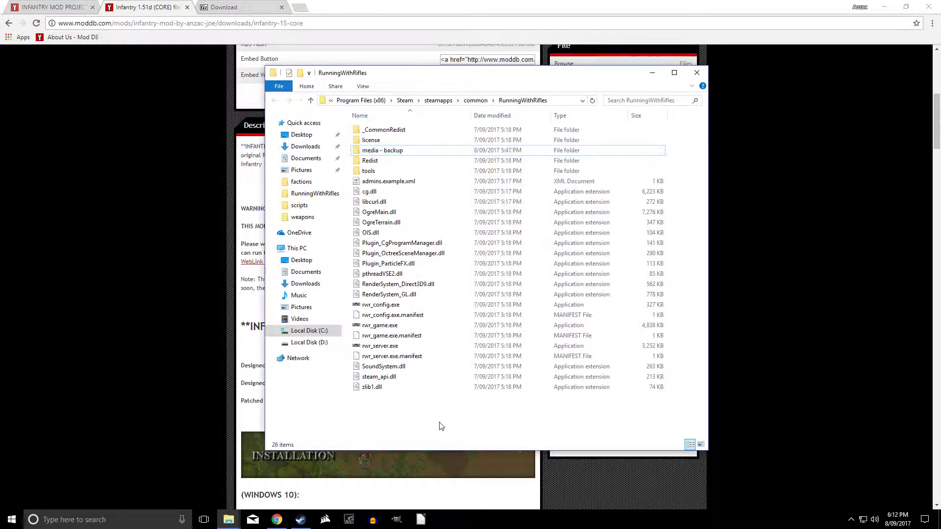
right_click(378, 150)
click(422, 295)
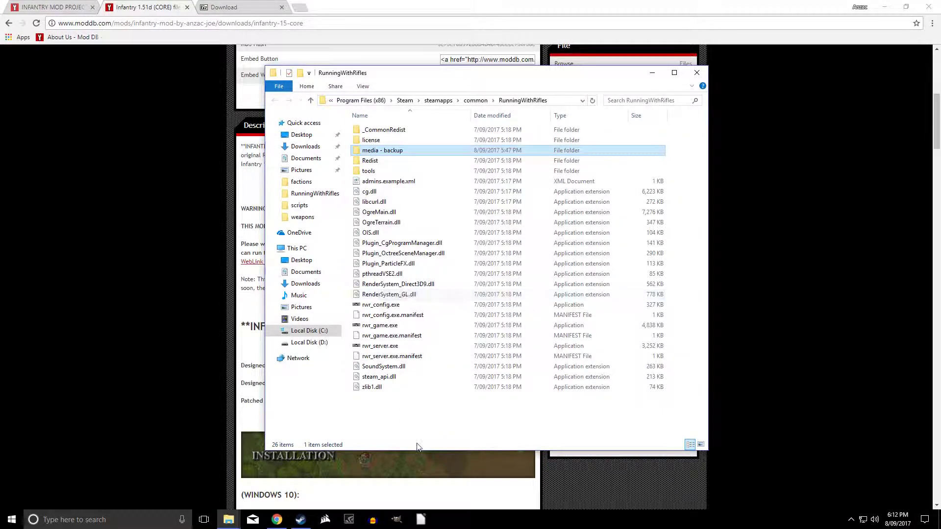
right_click(431, 412)
click(452, 337)
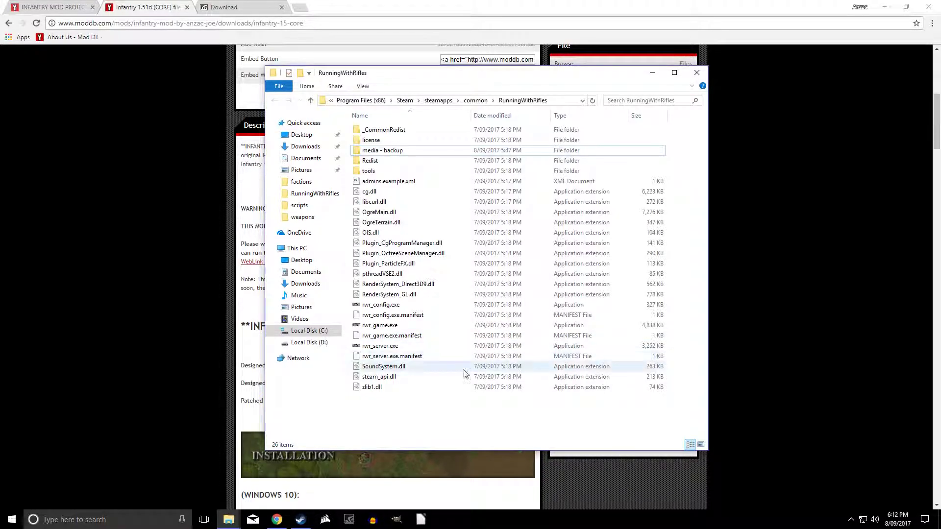
drag(479, 131, 261, 195)
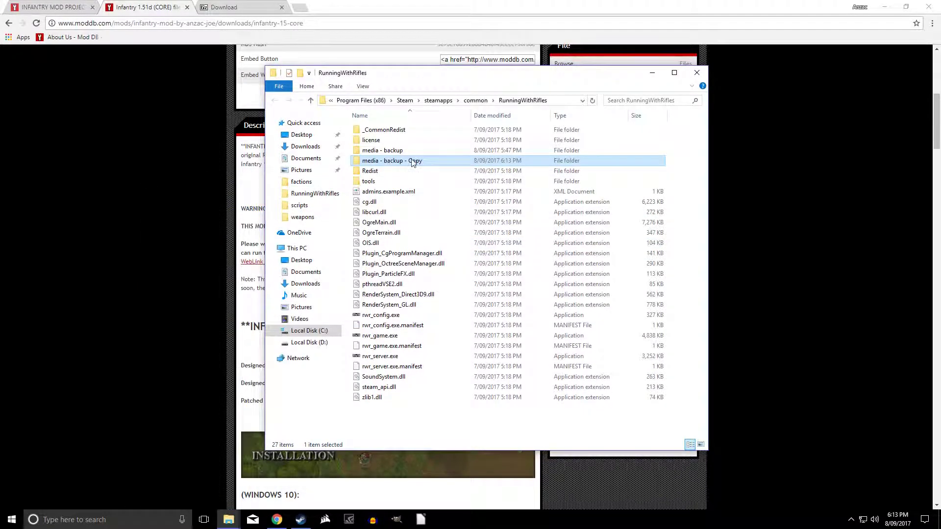
- Rename the pasted 'media - backup - Copy' folder to 'media'
click(412, 161)
key(Return)
click(426, 161)
drag(426, 160, 382, 162)
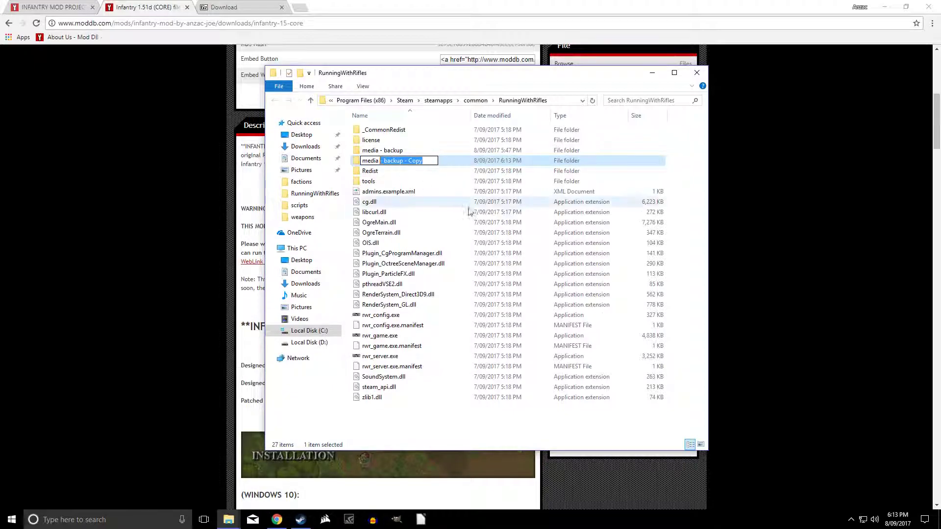
key(BackSpace)
key(Return)
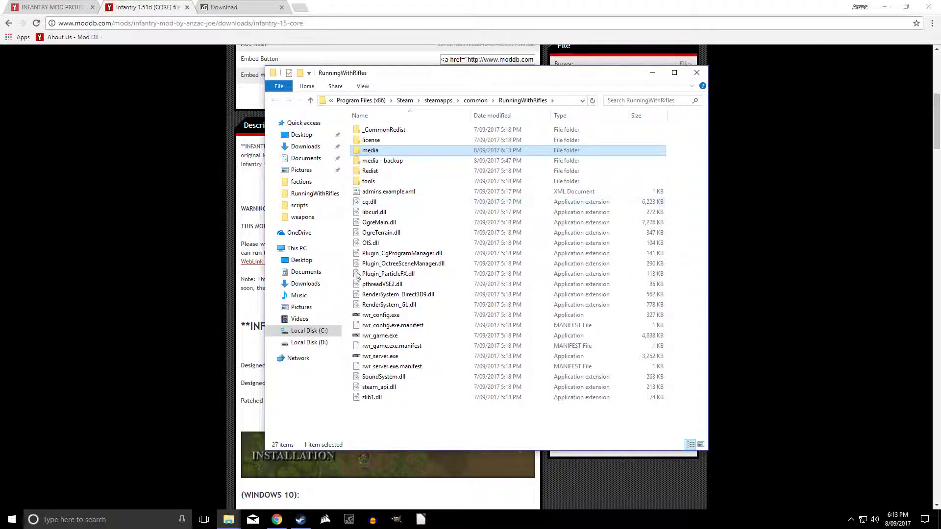
click(413, 414)
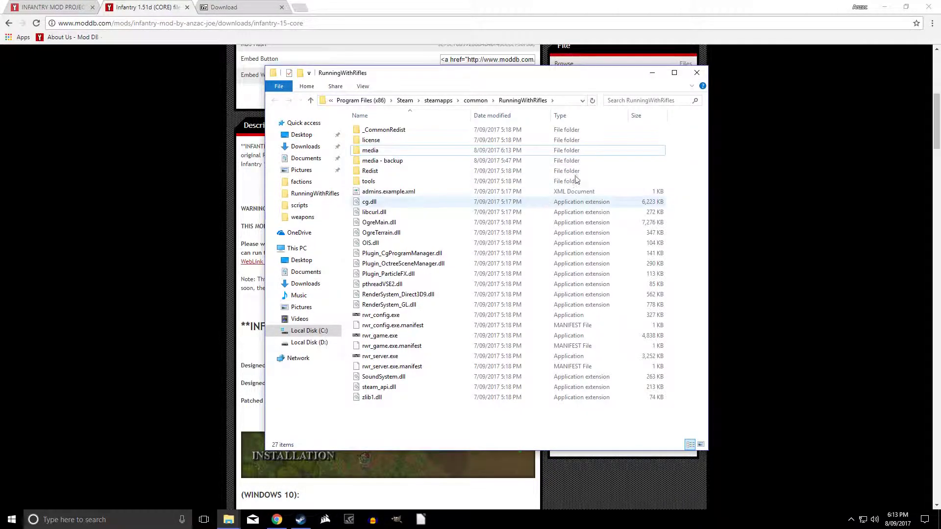
click(654, 73)
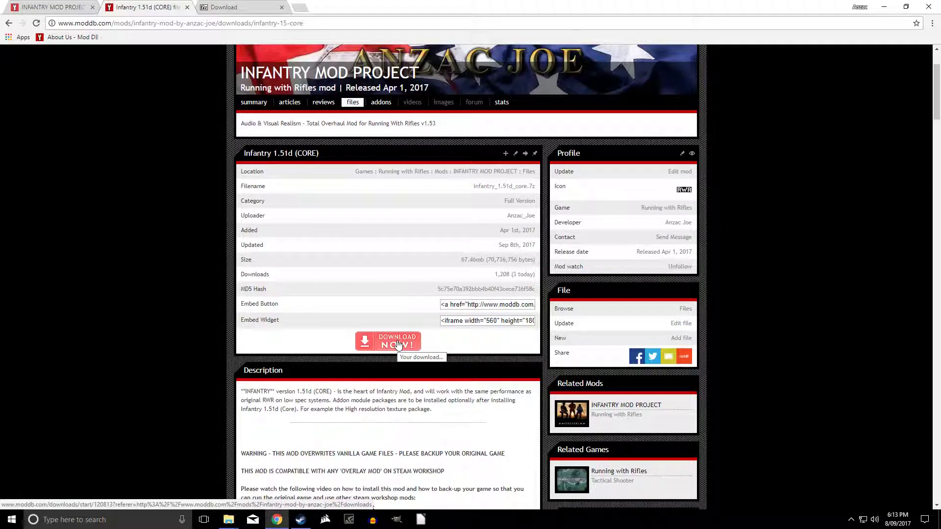
click(228, 520)
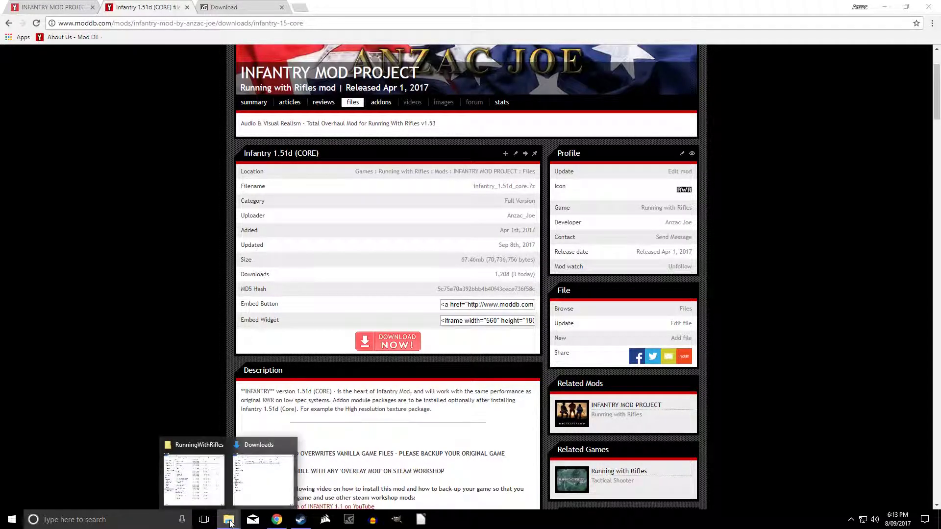
- Review the infantry_1.51d_core.7z and infantry_textures_1.3.7z archives in Downloads
click(258, 483)
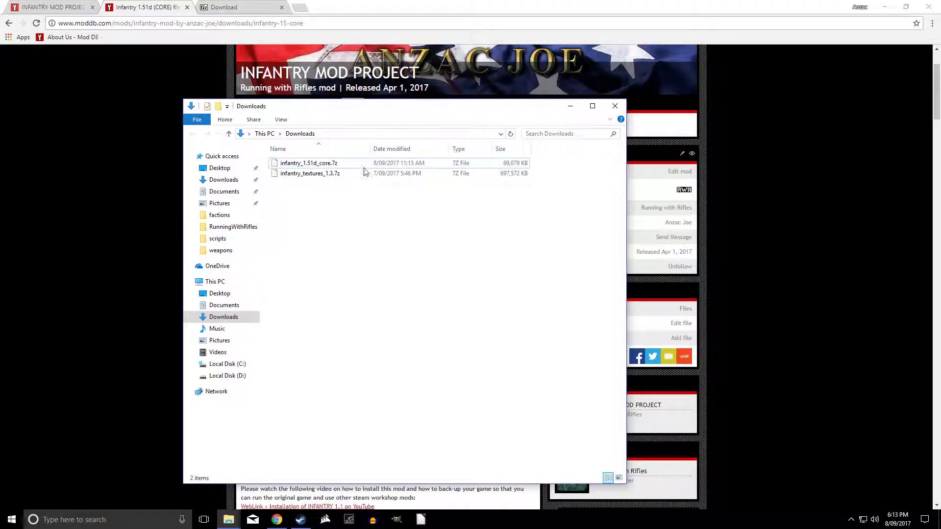
click(332, 164)
click(361, 231)
click(326, 165)
click(348, 203)
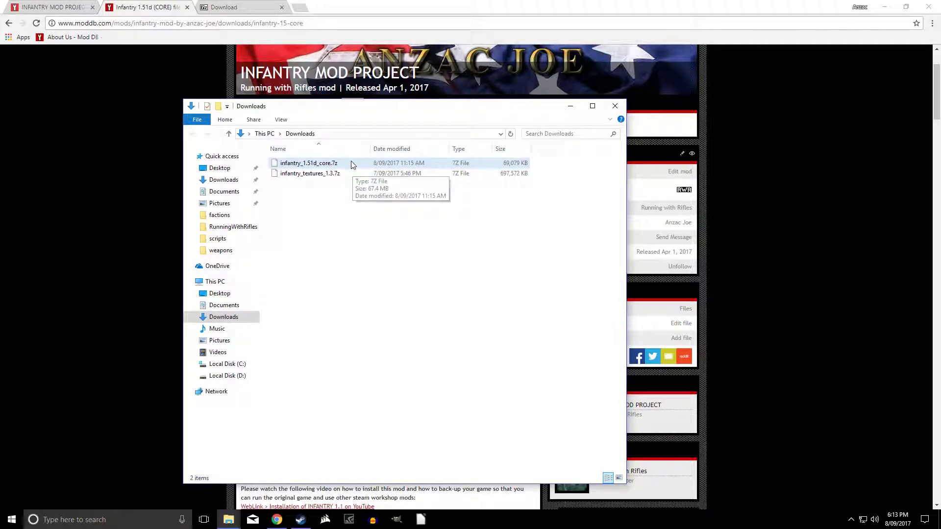
click(344, 166)
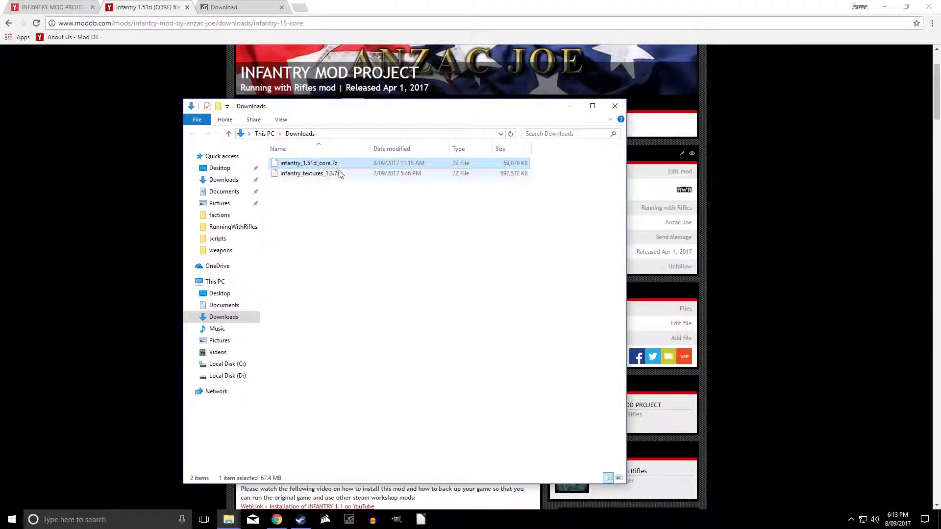
click(340, 173)
click(366, 204)
- Check the two archives again, then bring the 7-Zip download page forward
click(492, 175)
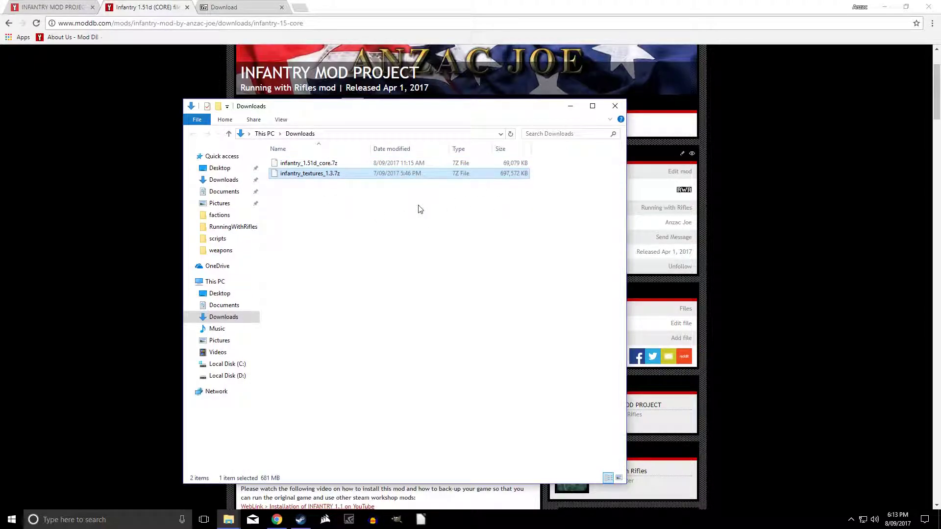
click(392, 217)
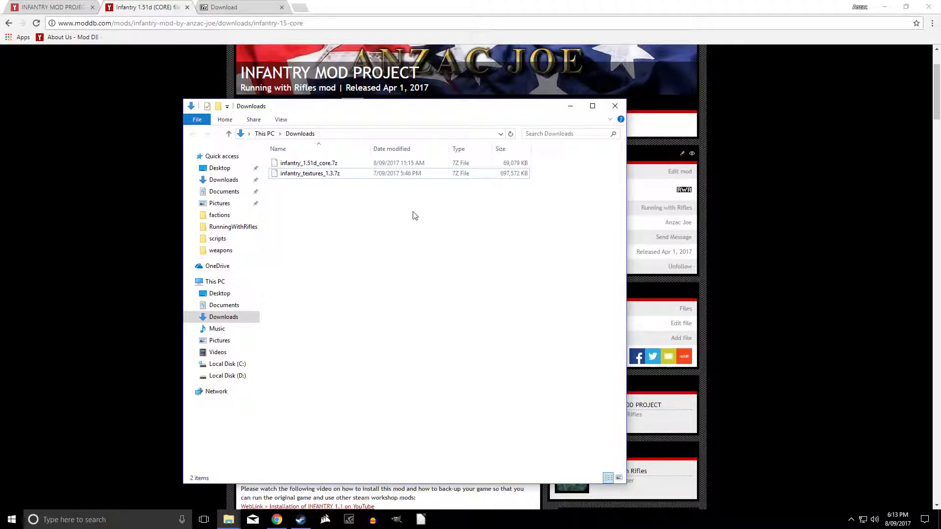
click(388, 173)
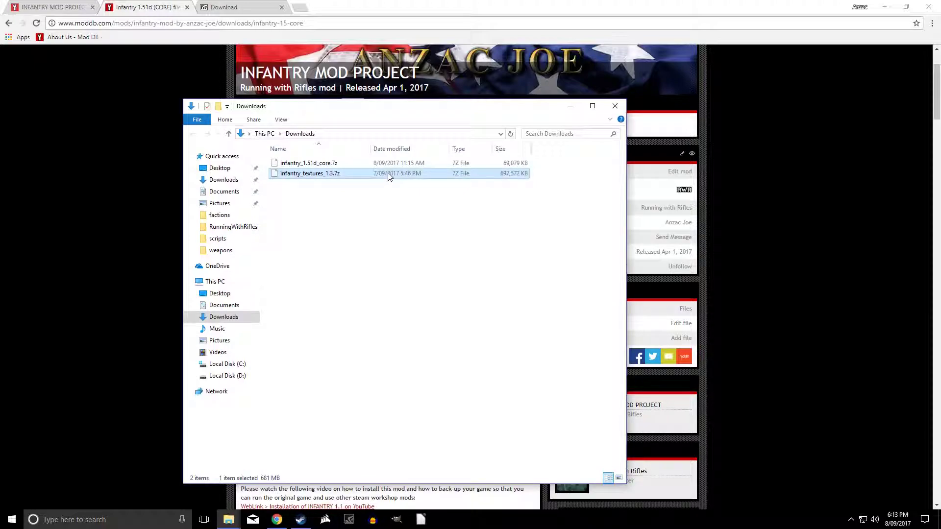
click(387, 195)
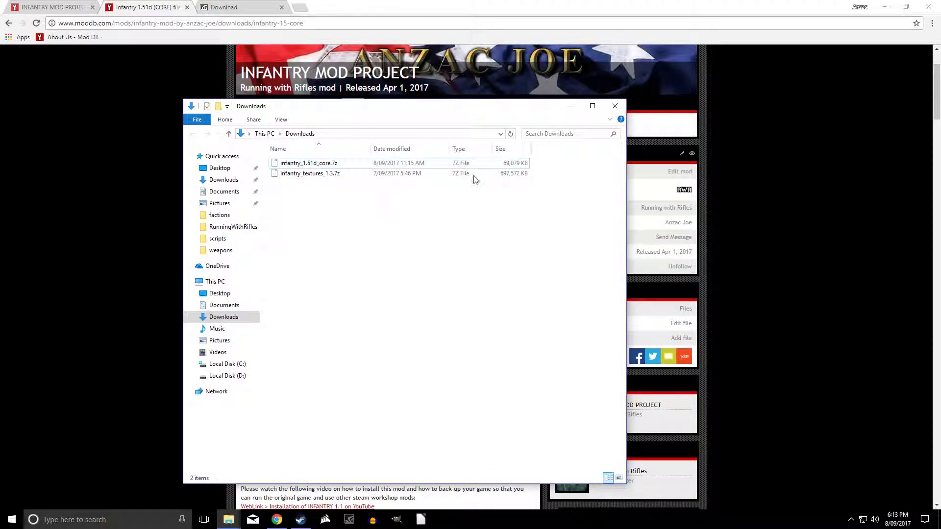
click(390, 174)
click(397, 163)
click(401, 201)
click(237, 8)
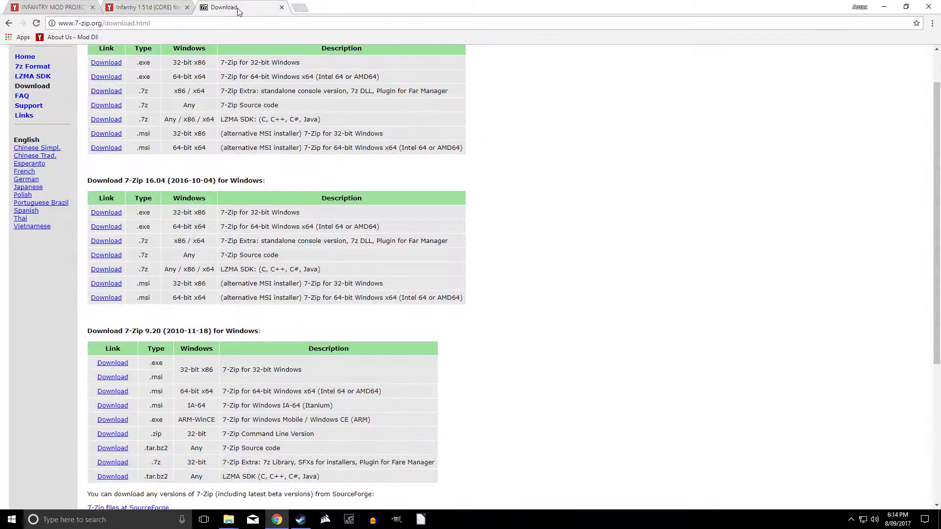
- Reach the official 'Download - 7-Zip' page from the Google '7zip' results, then return to the Infantry page
click(169, 23)
click(9, 22)
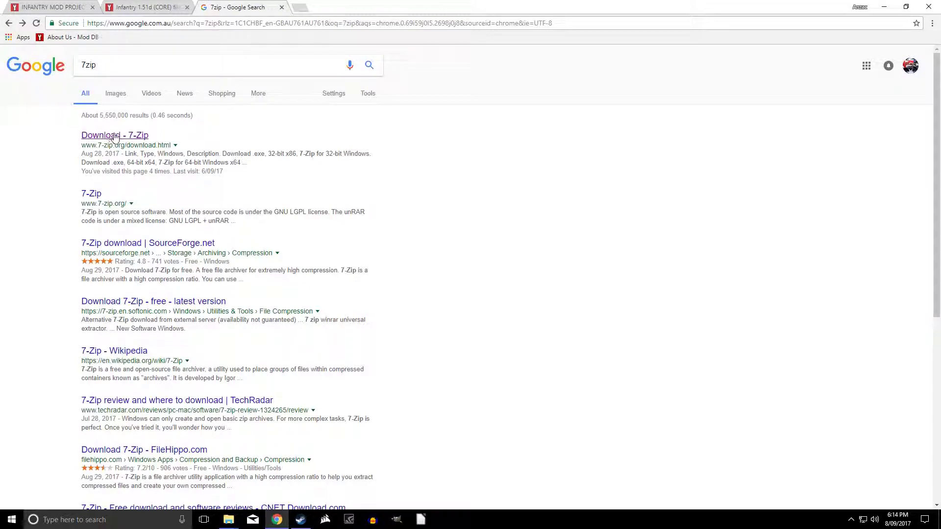
click(100, 65)
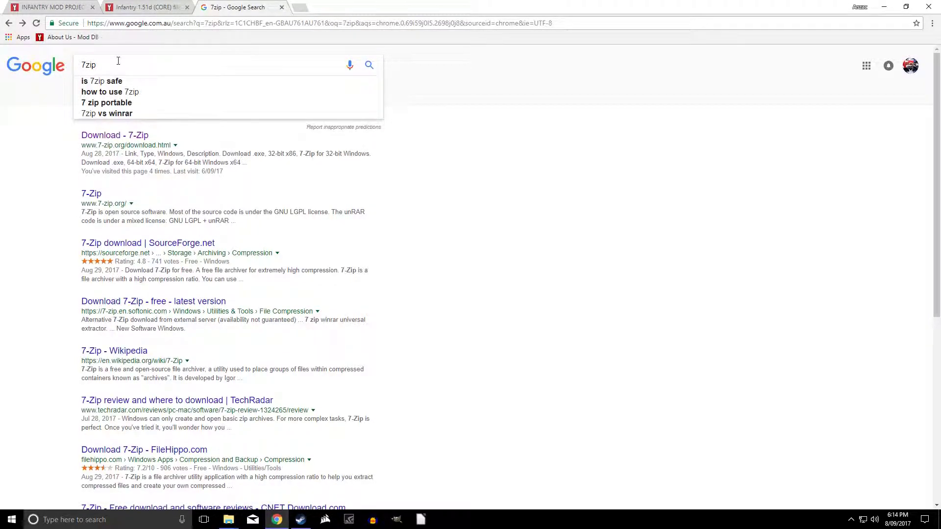
click(51, 151)
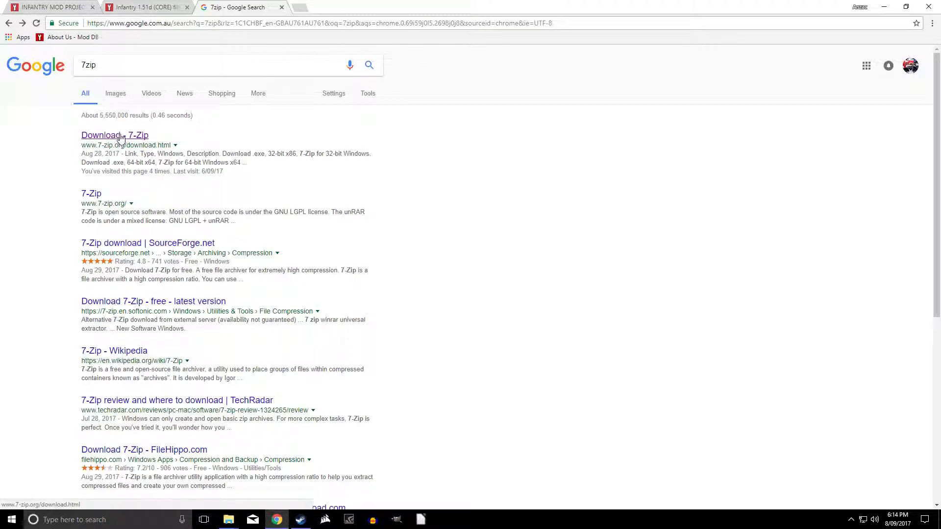
click(114, 136)
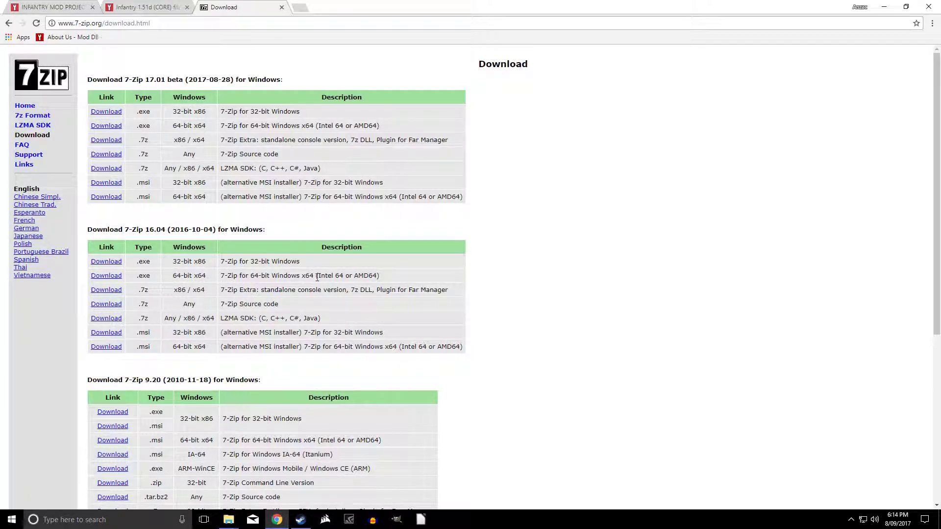
click(161, 11)
mouse_move(229, 520)
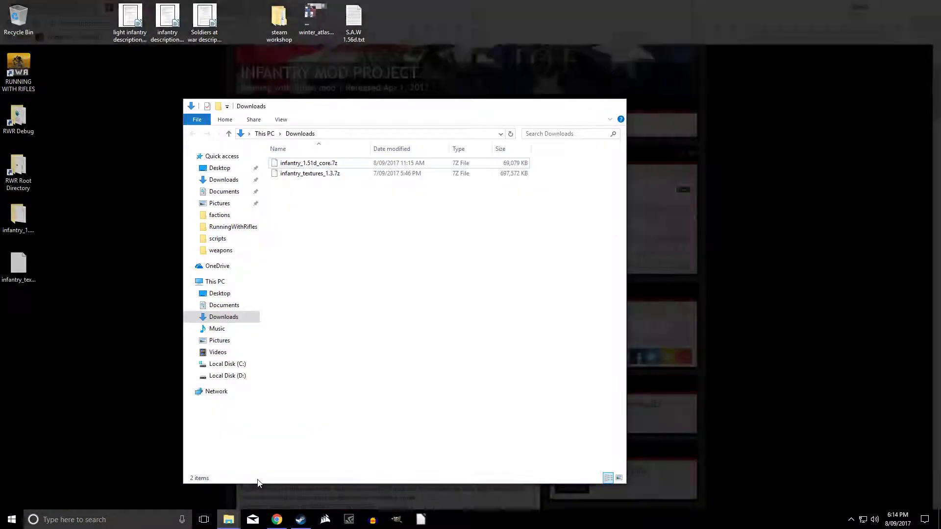
- Open infantry_1.51d_core.7z from Downloads with 7-Zip
click(258, 483)
right_click(321, 162)
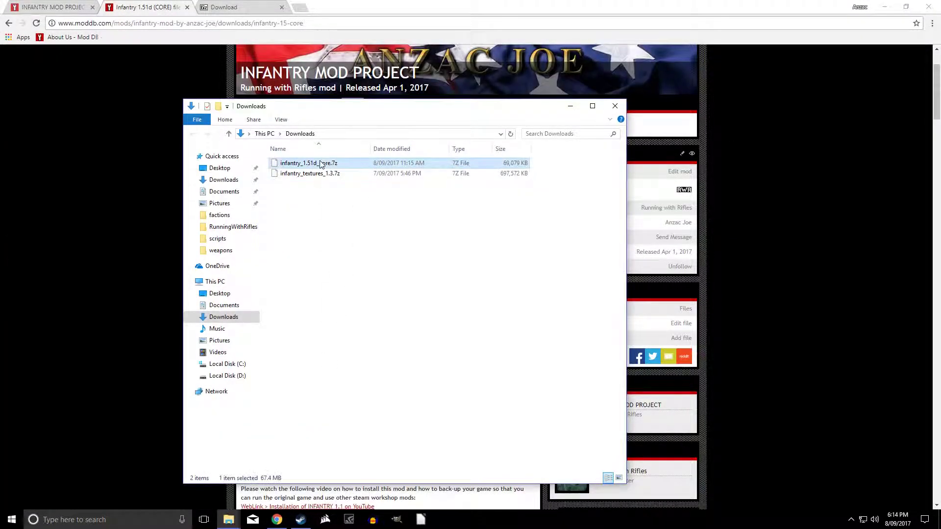
mouse_move(343, 179)
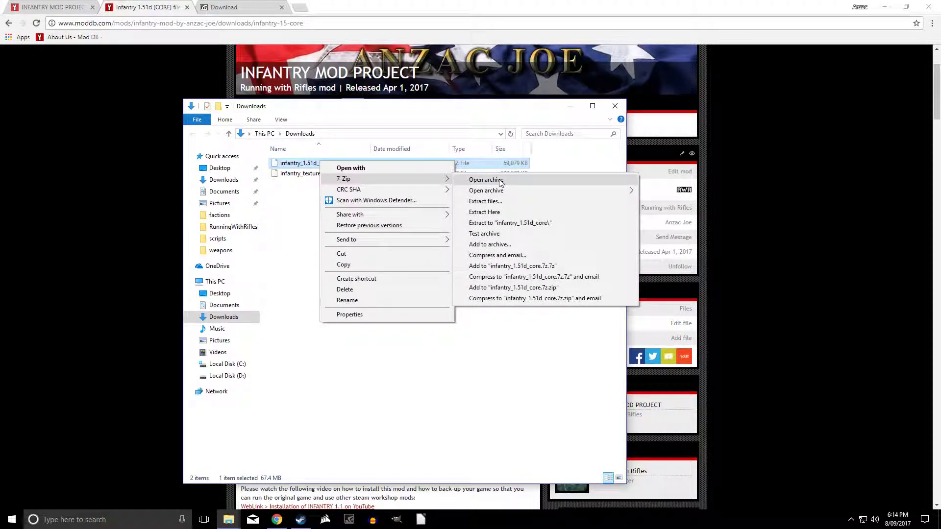
click(486, 181)
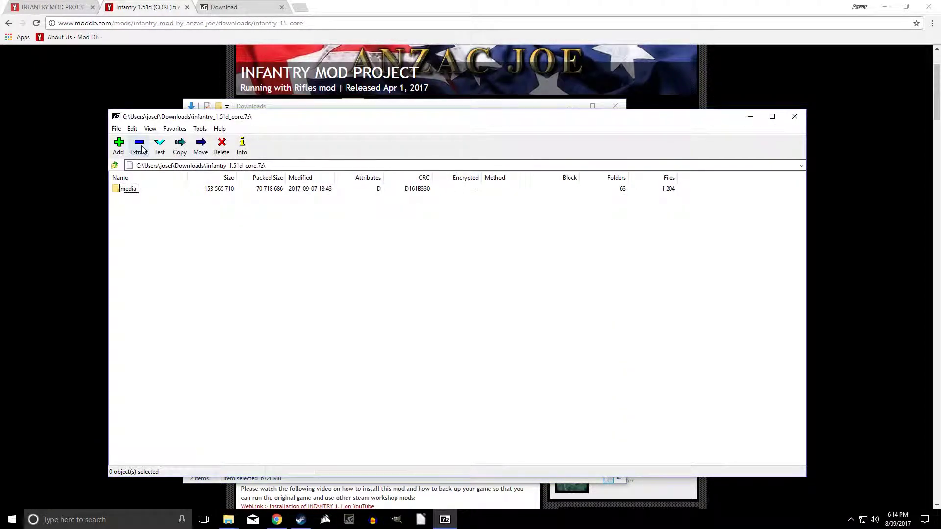
- Extract the archive's media folder with the RunningWithRifles game folder pasted as destination
click(140, 147)
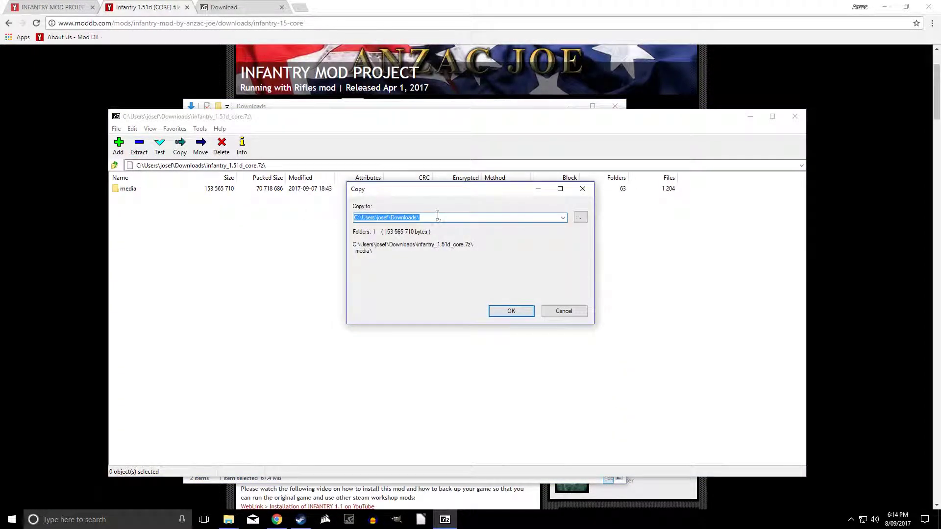
click(439, 216)
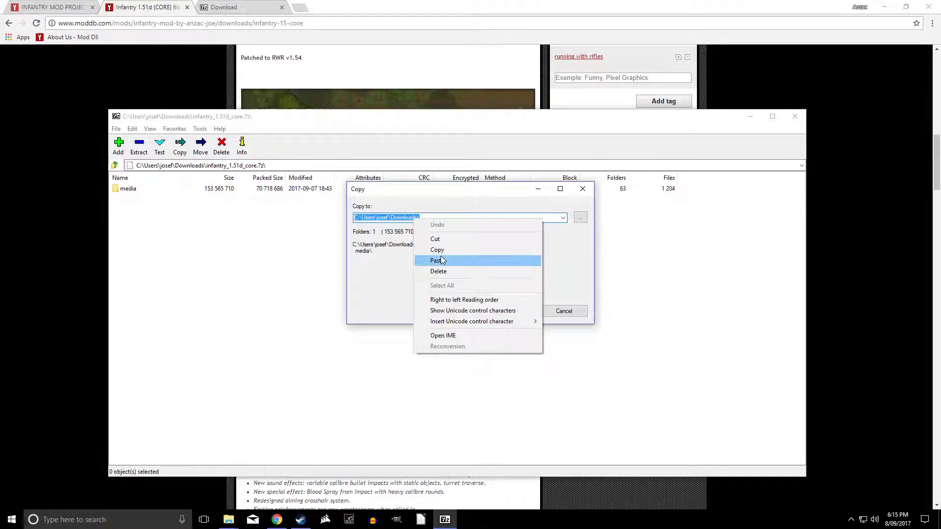
click(449, 260)
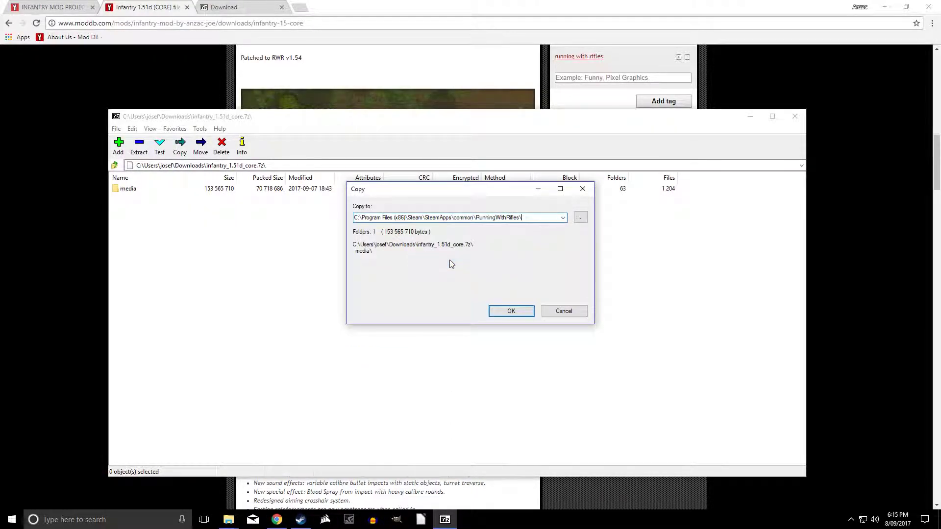
click(511, 311)
click(512, 311)
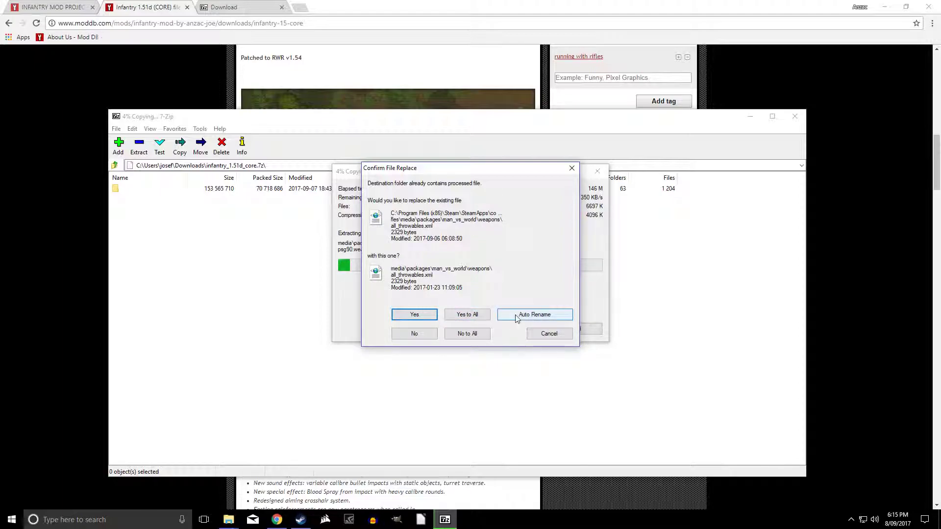
- Choose 'Yes to All' to overwrite every existing game file during extraction
click(468, 317)
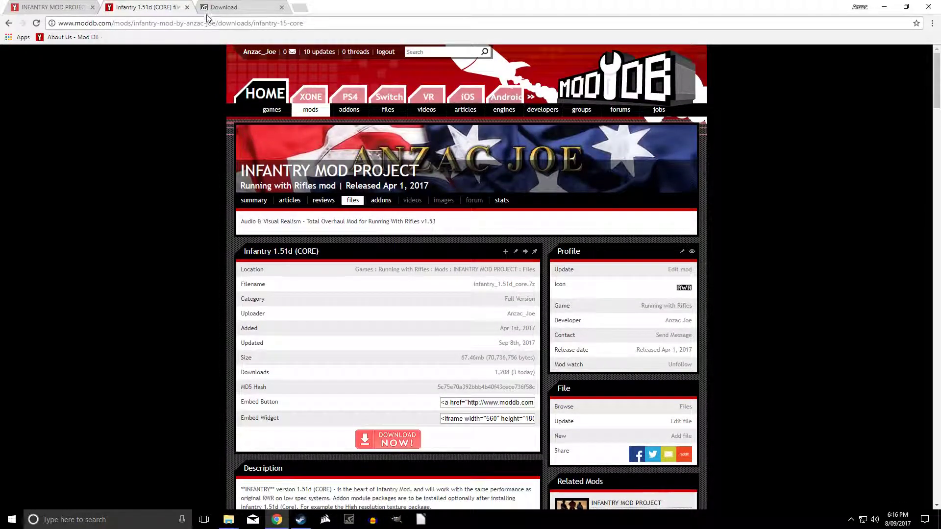
- Return to the Infantry Mod page and show the texture pack addon with its description expanded
click(187, 7)
click(52, 7)
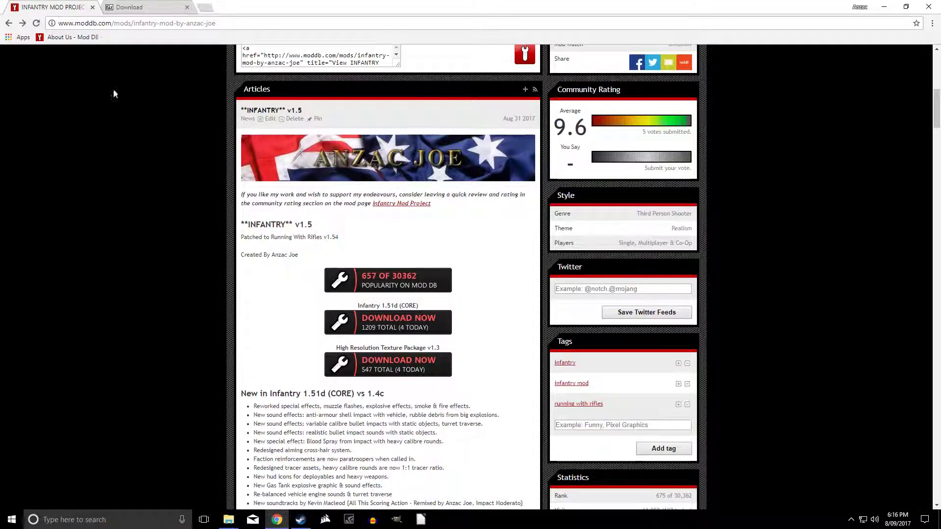
scroll(365, 297, down, 1)
scroll(365, 297, up, 3)
scroll(333, 277, up, 3)
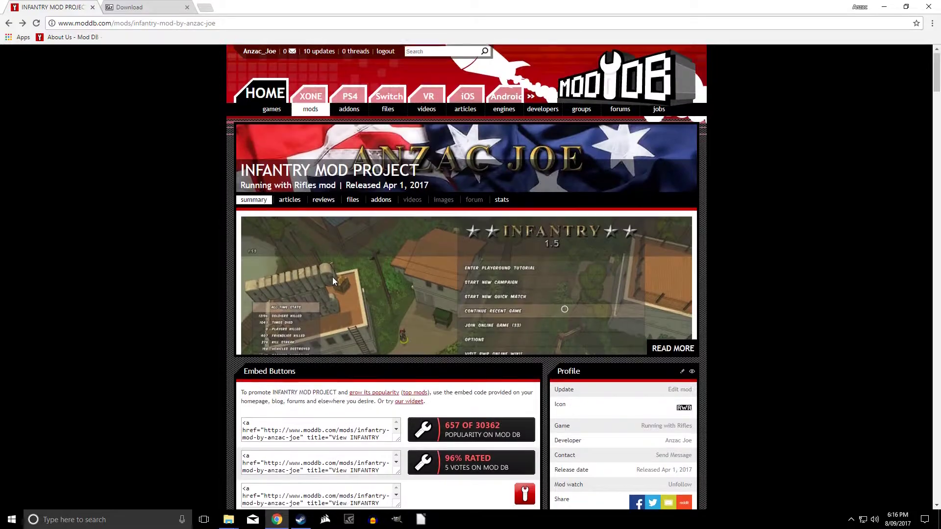
scroll(359, 270, down, 3)
scroll(365, 264, down, 2)
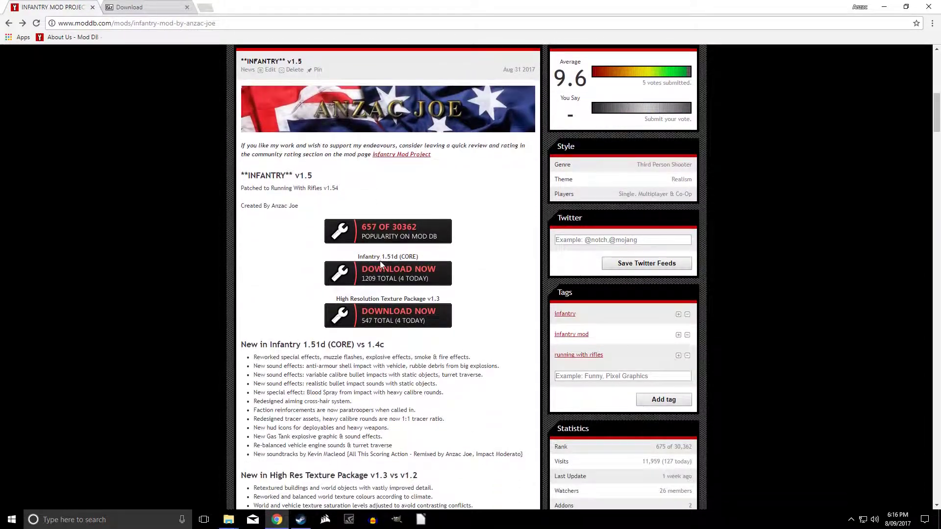
click(395, 321)
scroll(398, 308, down, 2)
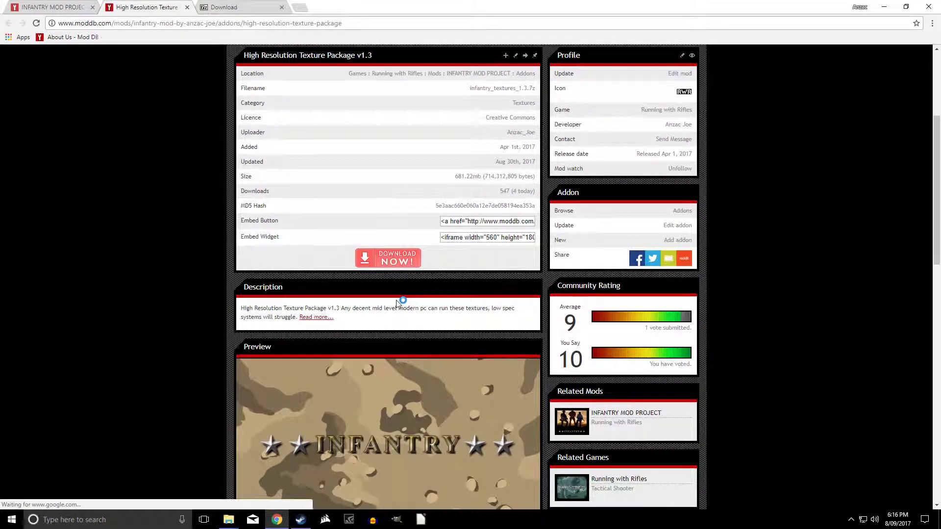
click(318, 318)
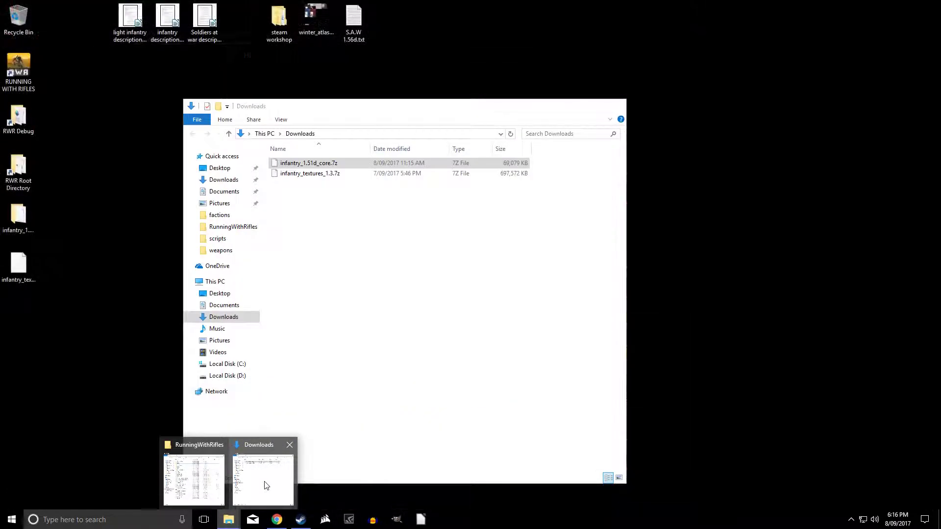
- Load infantry_textures_1.3.7z in 7-Zip and begin extracting its media folder
mouse_move(229, 520)
click(264, 474)
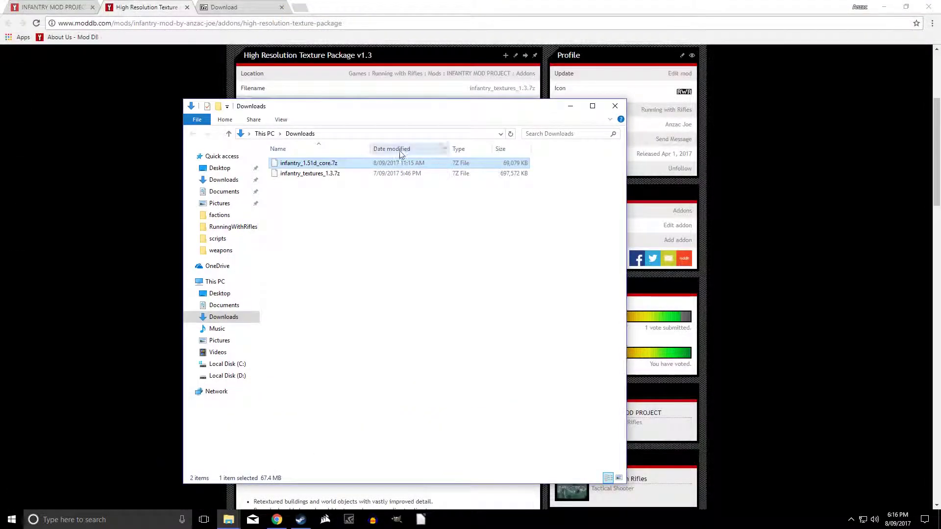
click(332, 176)
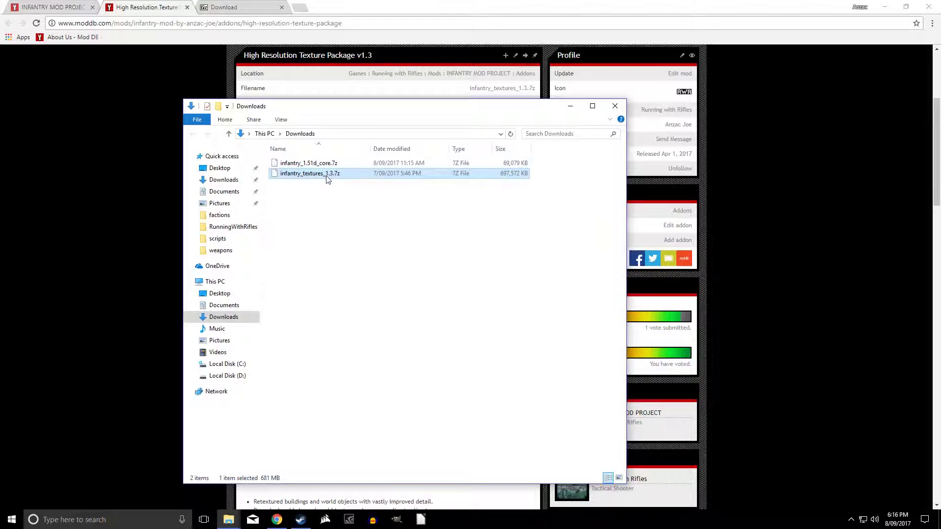
right_click(327, 179)
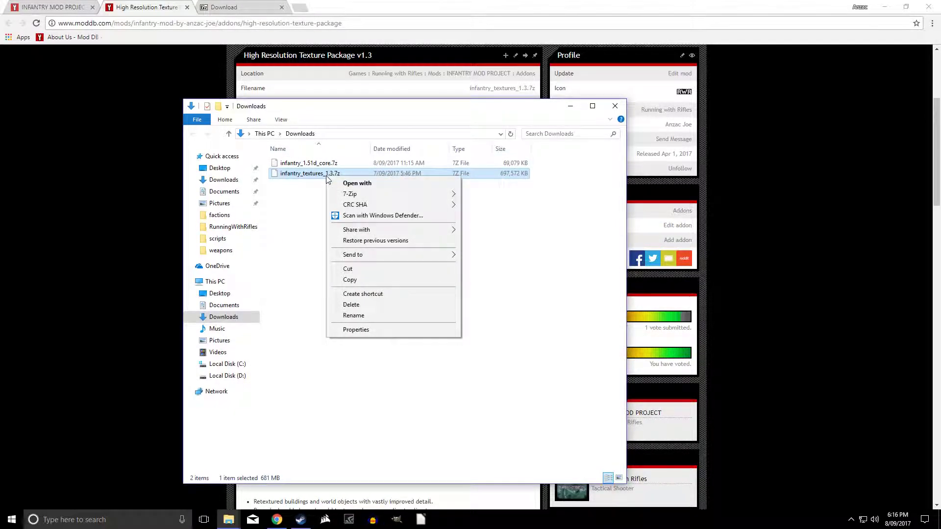
mouse_move(349, 194)
click(541, 196)
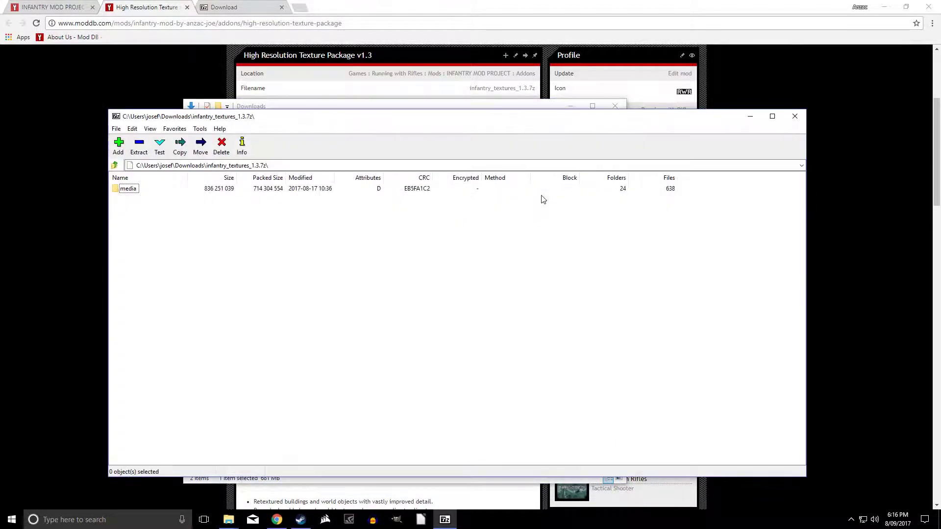
click(140, 147)
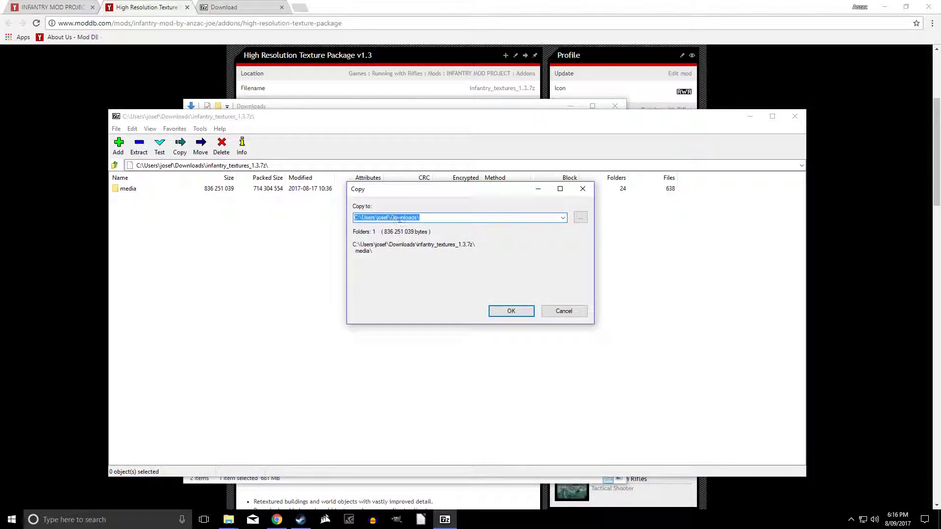
- Copy the Running With Rifles install path from the addon's installation notes in Chrome
click(277, 520)
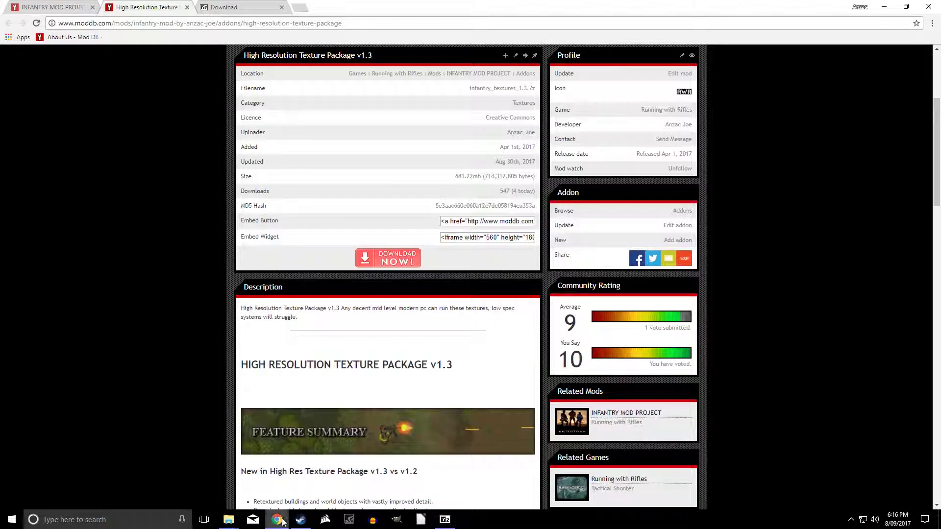
scroll(384, 361, down, 1)
scroll(384, 362, down, 3)
scroll(384, 362, down, 3)
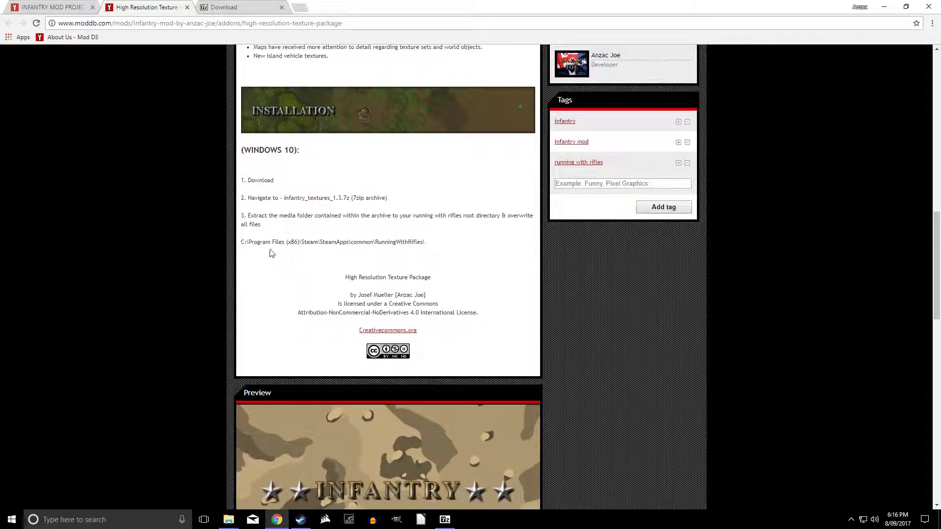
drag(243, 242, 433, 247)
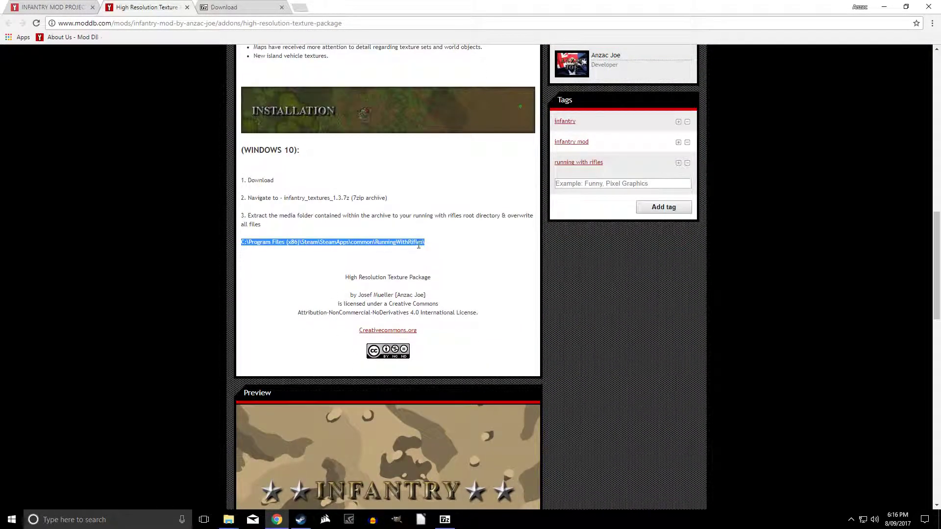
right_click(418, 244)
right_click(403, 244)
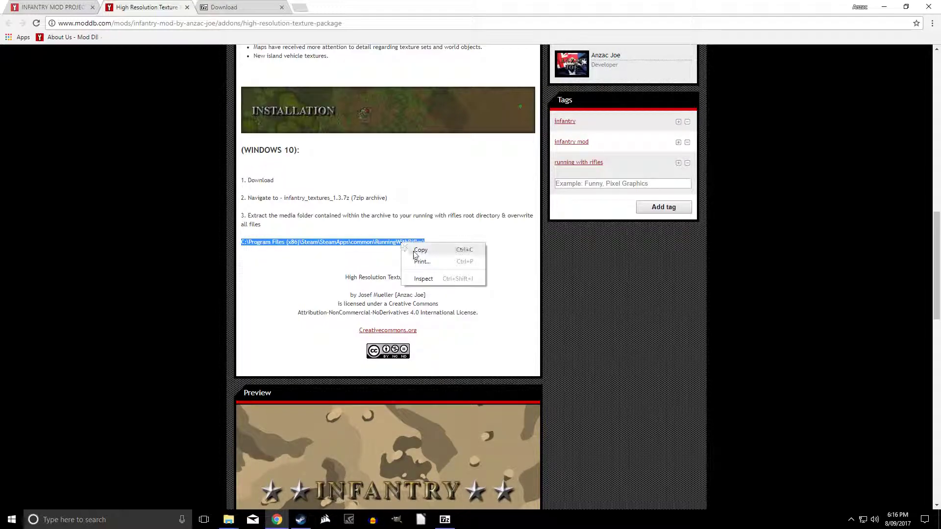
click(416, 252)
click(435, 360)
- Paste the RunningWithRifles path as destination, extract, and choose Yes to All for replacements
click(445, 520)
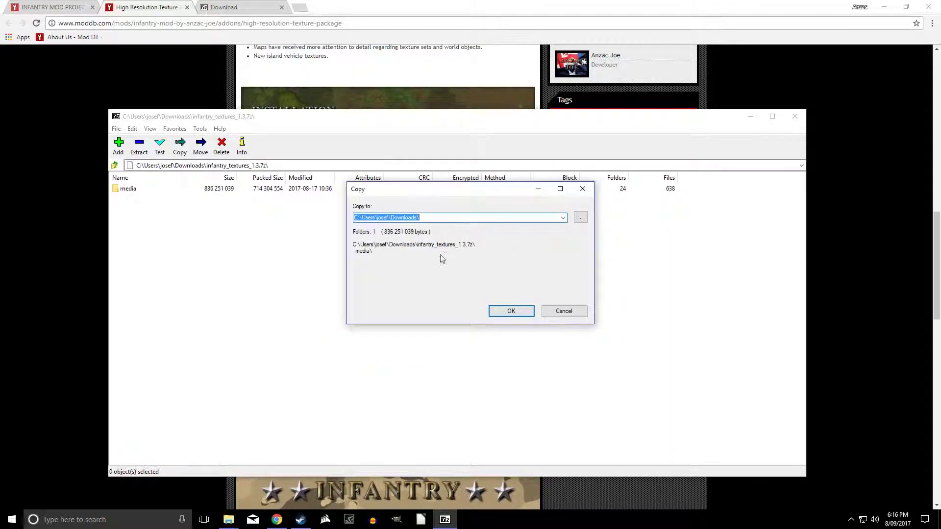
right_click(420, 219)
click(441, 260)
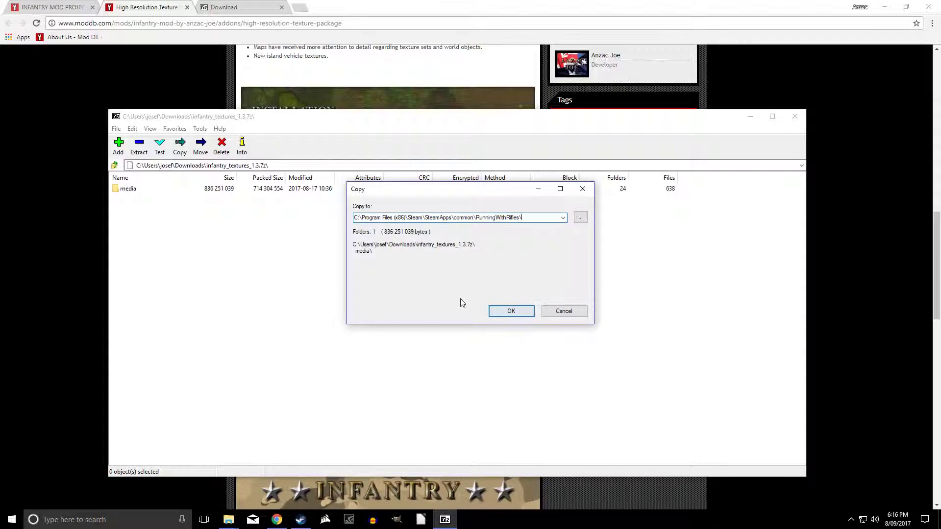
key(Return)
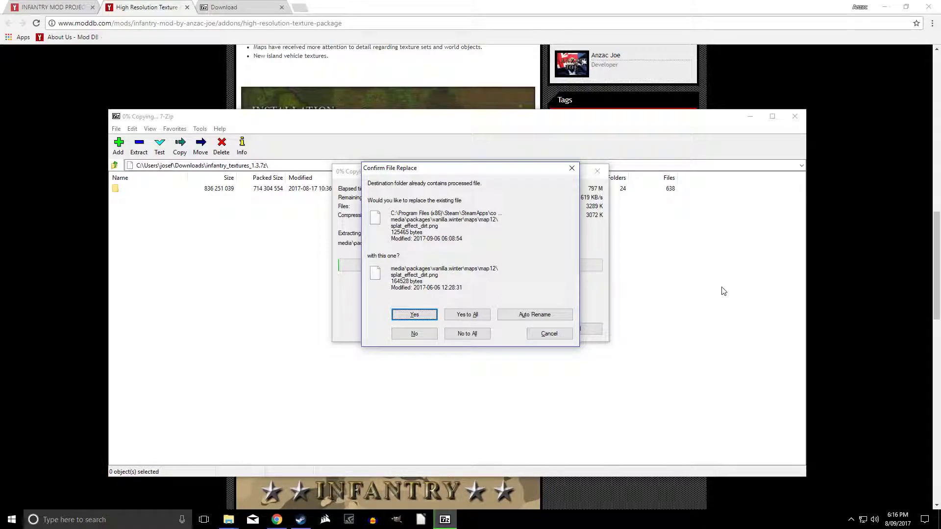
key(Tab)
key(Return)
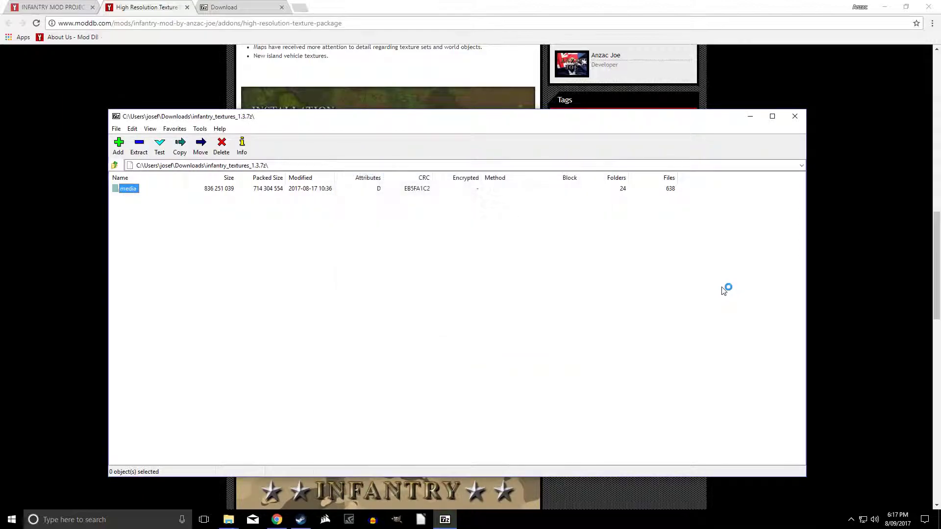
- Close 7-Zip, clear the desktop, and play Running With Rifles from its Steam library page
click(793, 116)
click(887, 11)
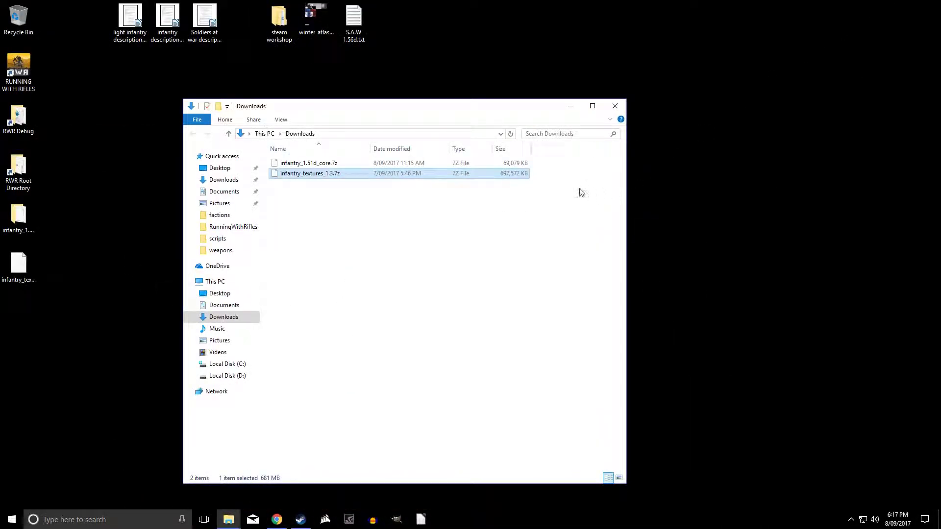
click(572, 107)
click(301, 520)
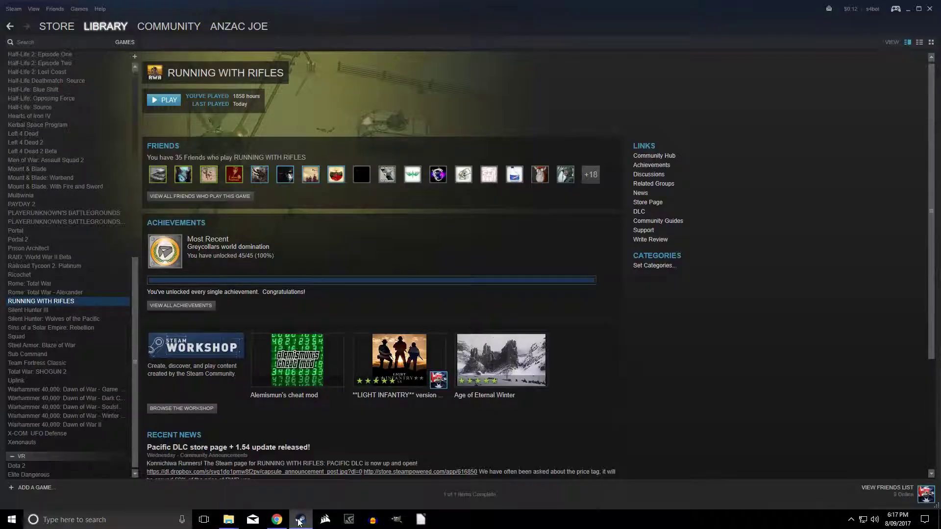
click(171, 101)
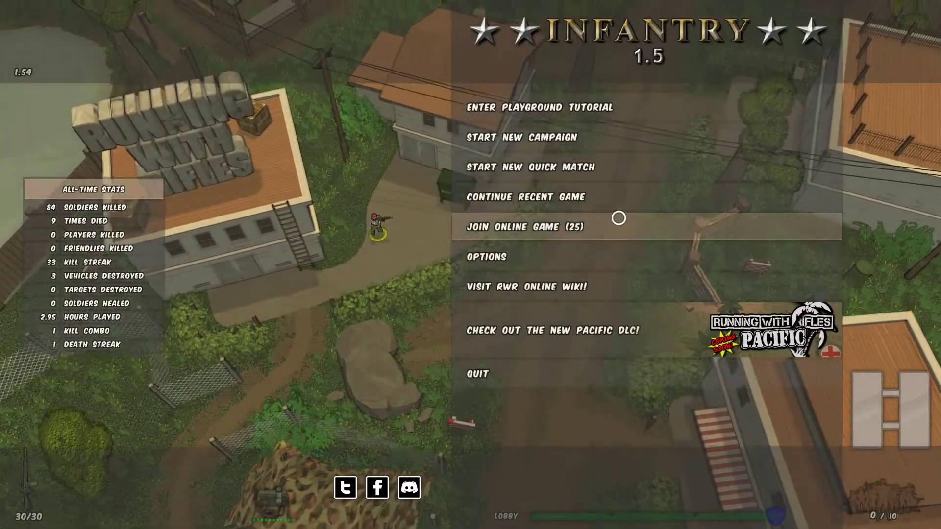
- Join the InvasionUS1 server from the Official Invasion (COOP) list with the saved login
click(615, 218)
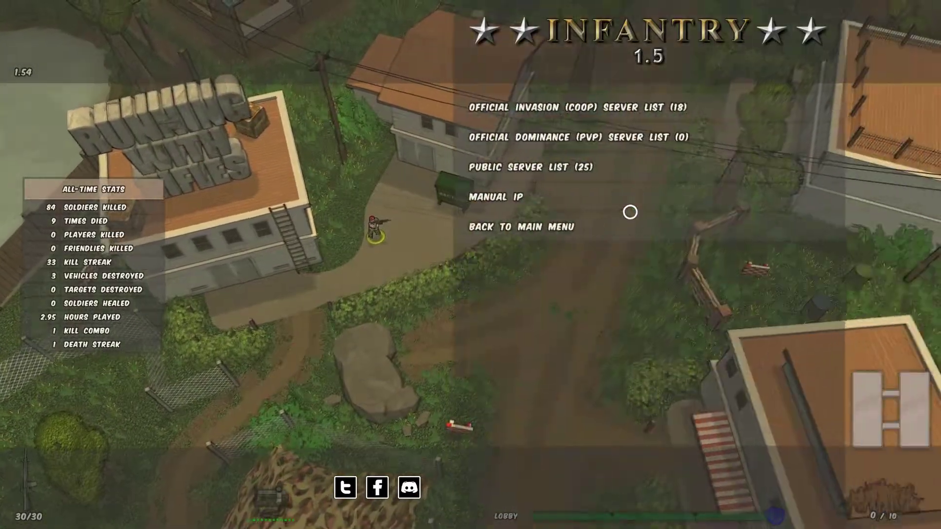
click(657, 106)
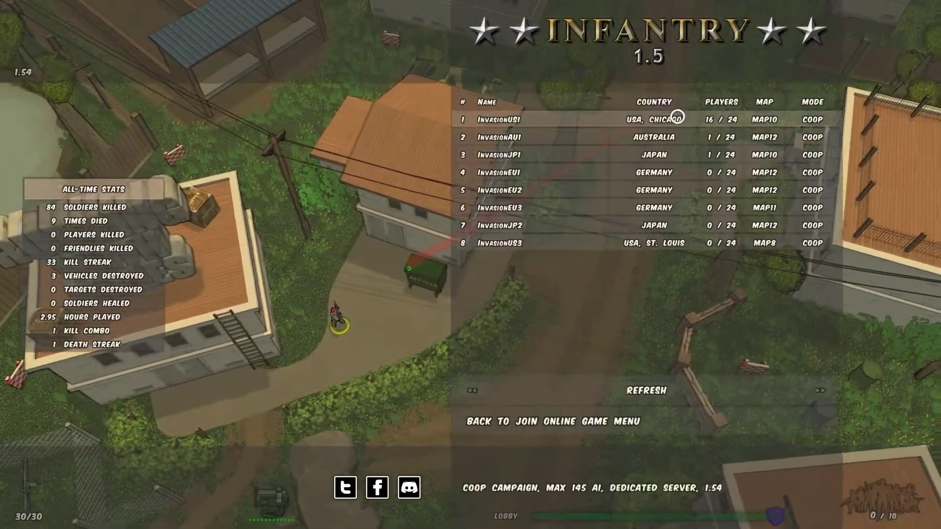
click(700, 116)
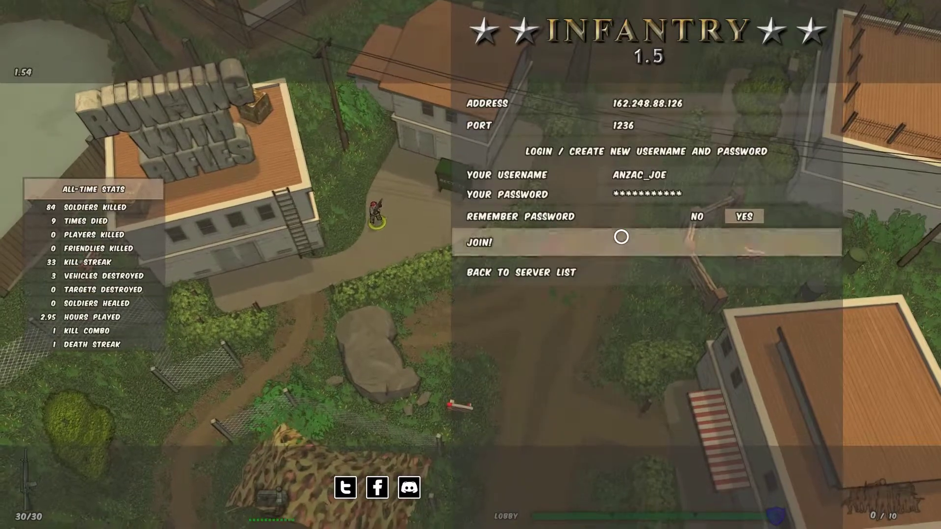
click(621, 237)
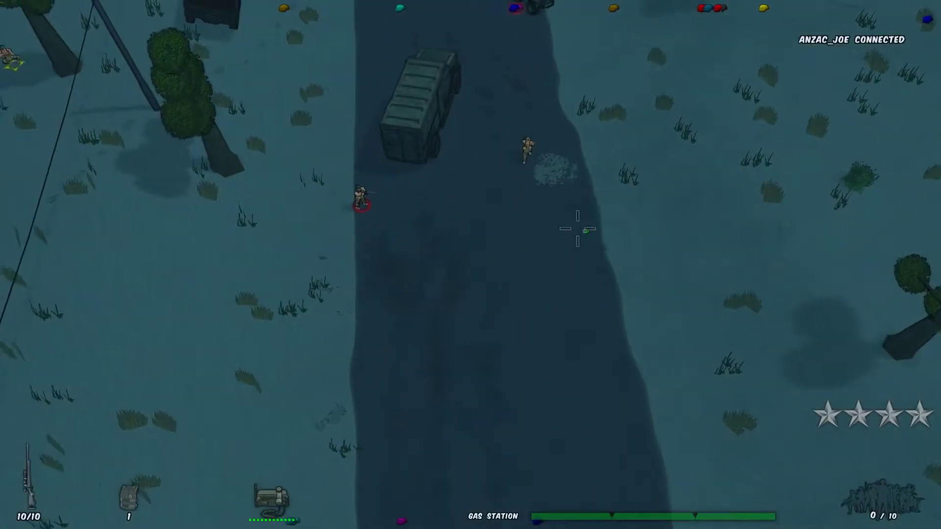
- Check the scoreboard and Railroad Gap map, then walk to the armory truck and access its inventory
key(Tab)
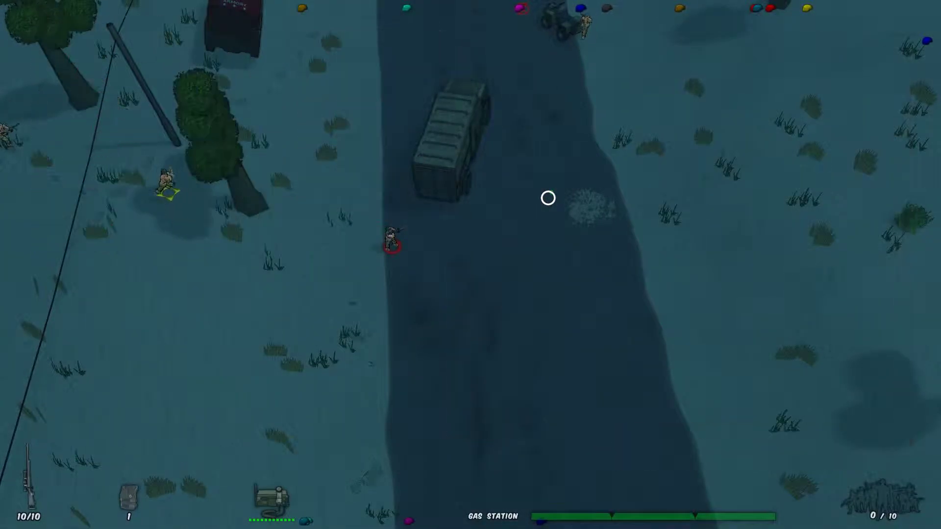
key(m)
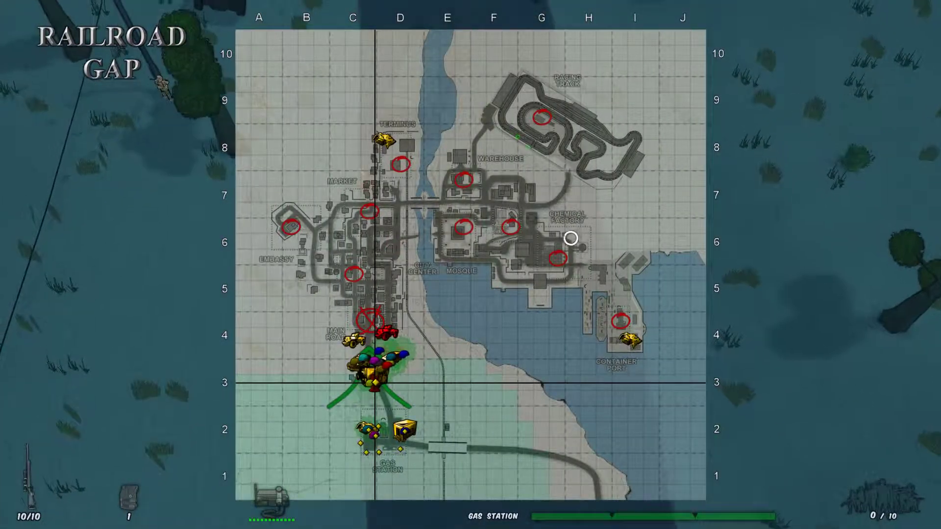
key(m)
key(w)
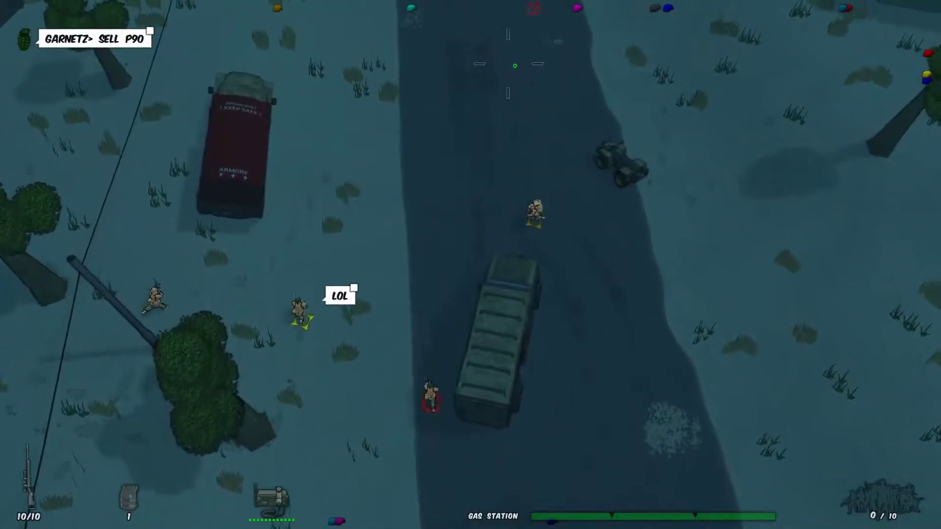
key(a)
key(w)
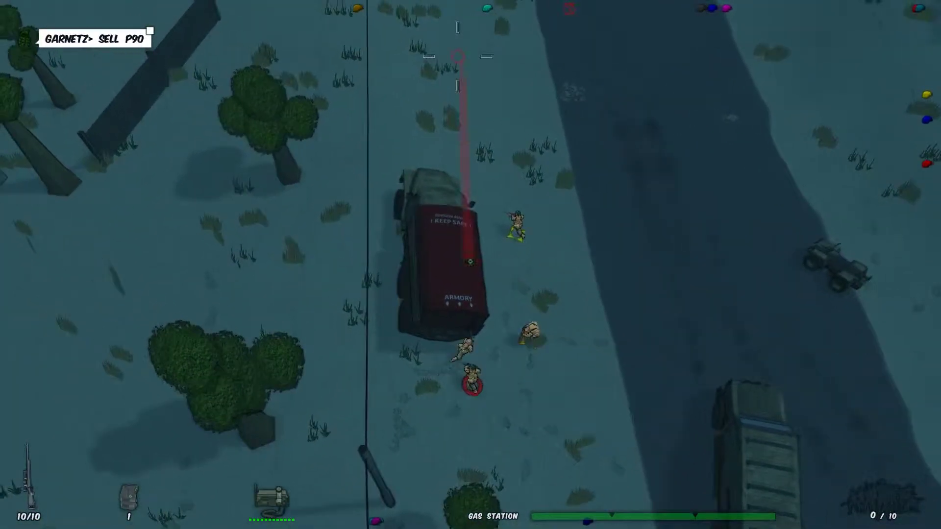
key(e)
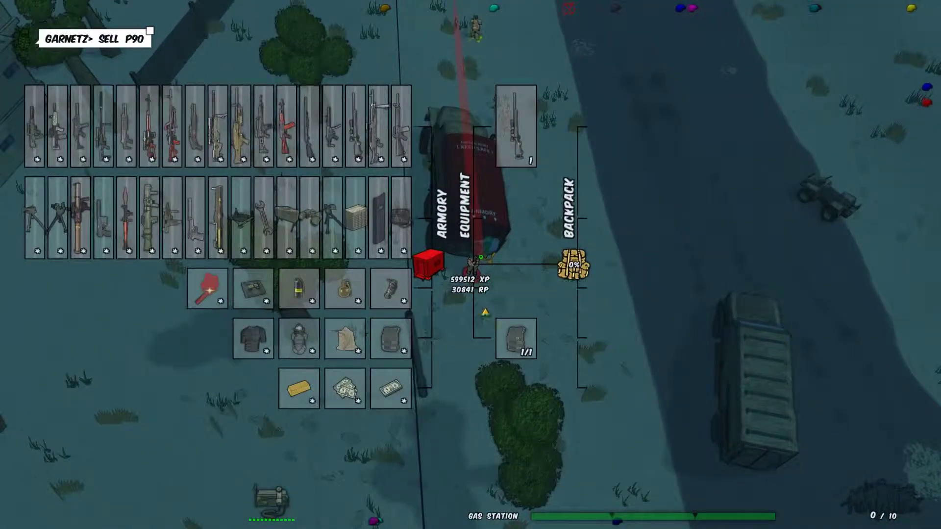
- Swap the vest, buy hand grenades and an M72 LAW, equip the LAW and leave the armory
click(516, 340)
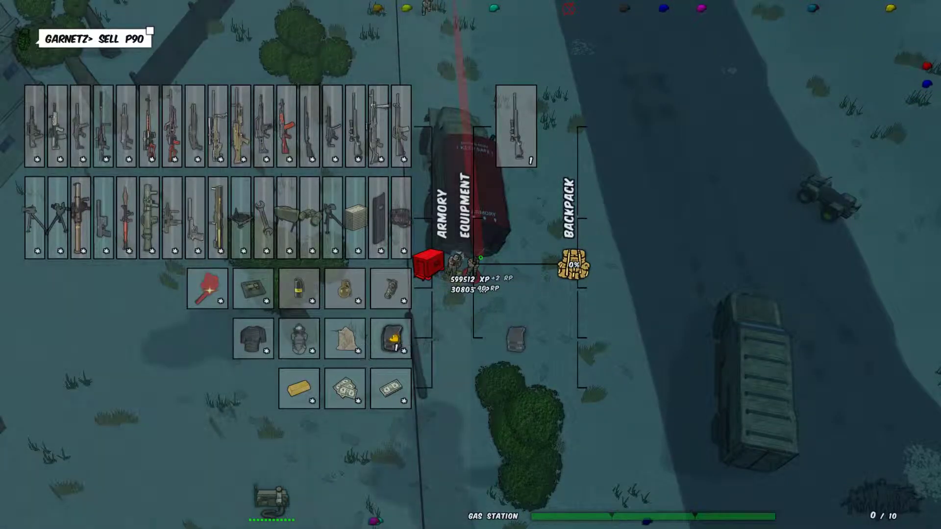
click(391, 336)
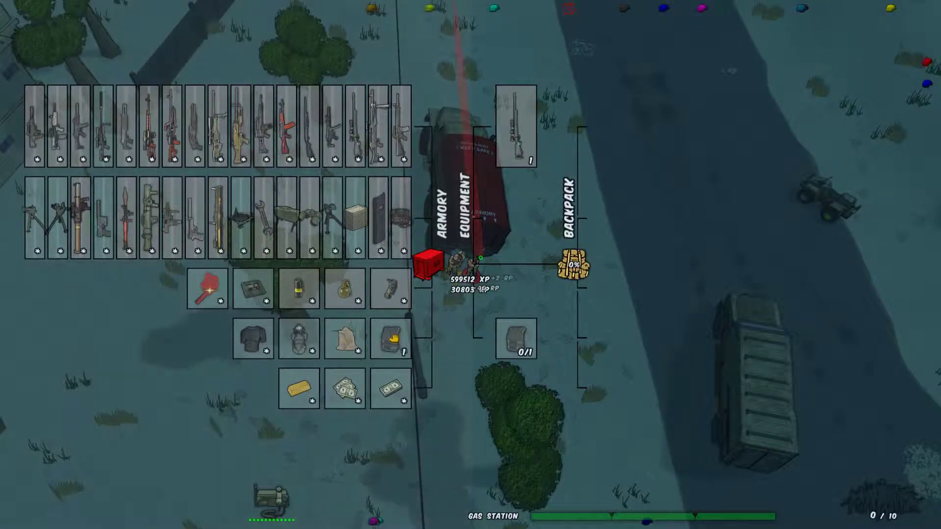
click(345, 287)
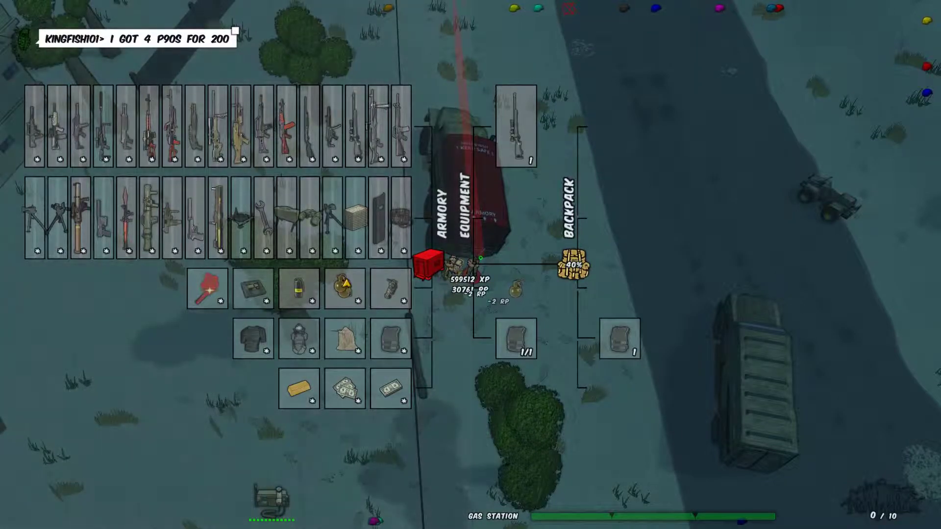
click(347, 284)
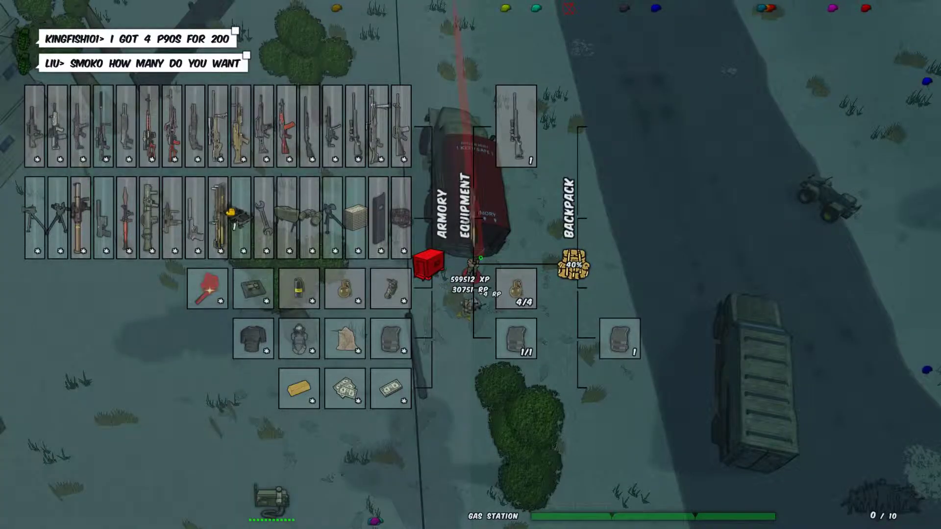
click(220, 210)
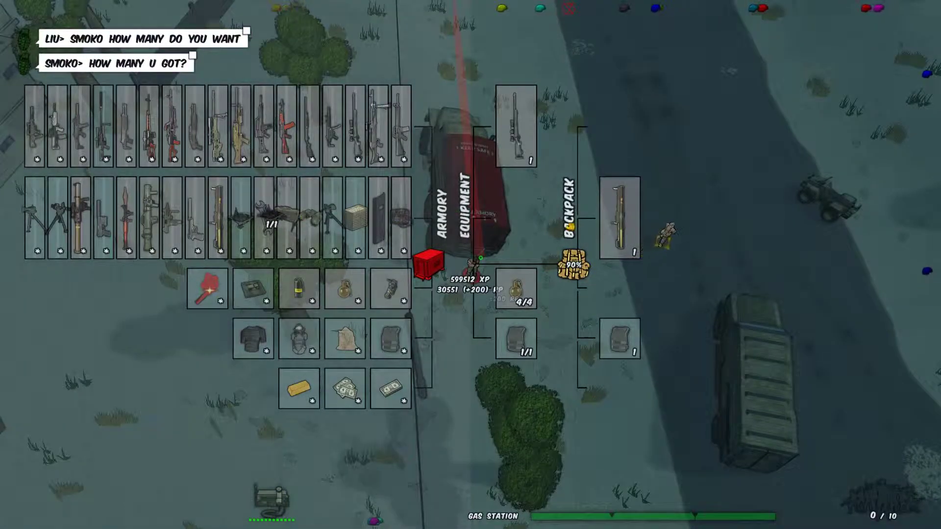
mouse_move(623, 205)
mouse_down()
mouse_move(541, 215)
mouse_move(516, 128)
mouse_up()
key(Tab)
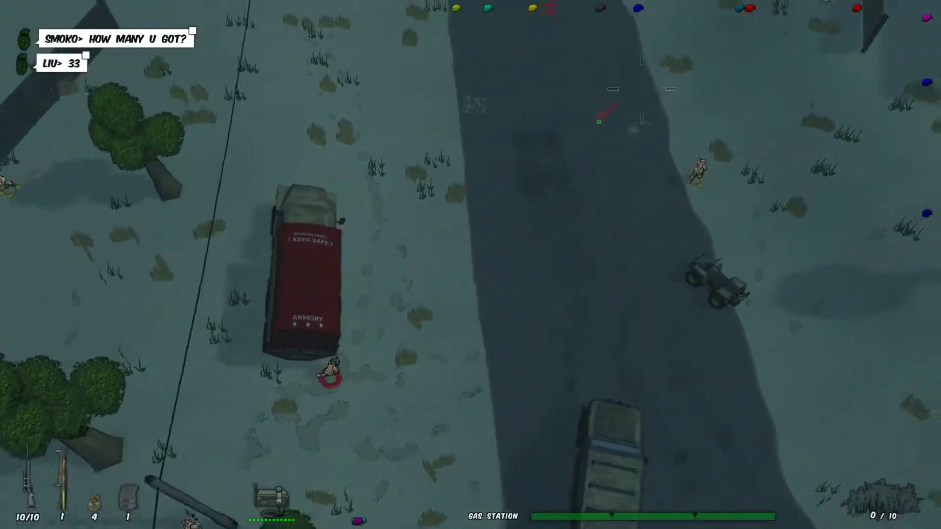
key(d)
key(d)
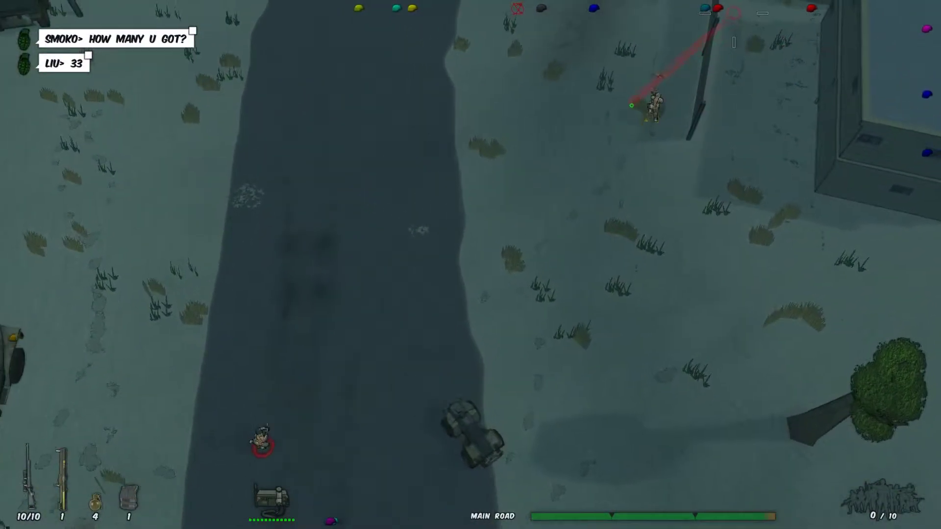
- Board the quad, drive north up the road to the building, and dismount
key(e)
key(w)
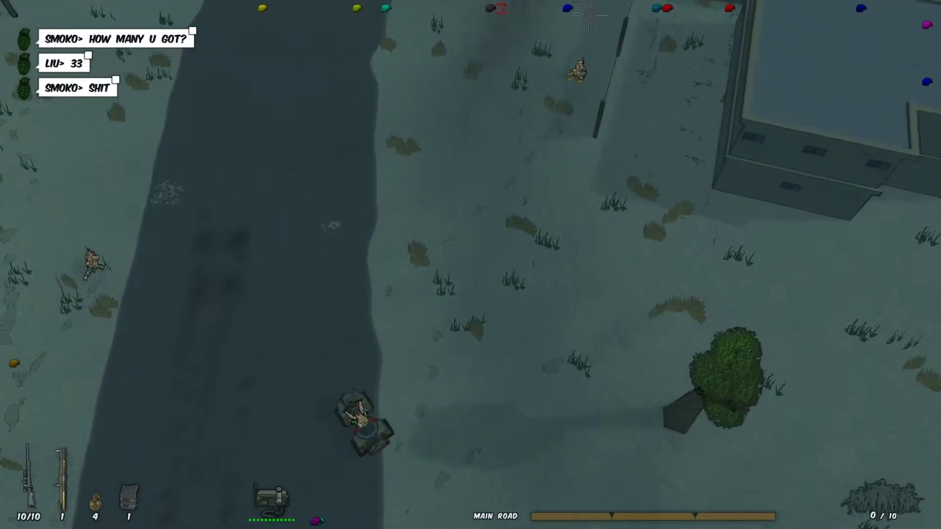
key(w)
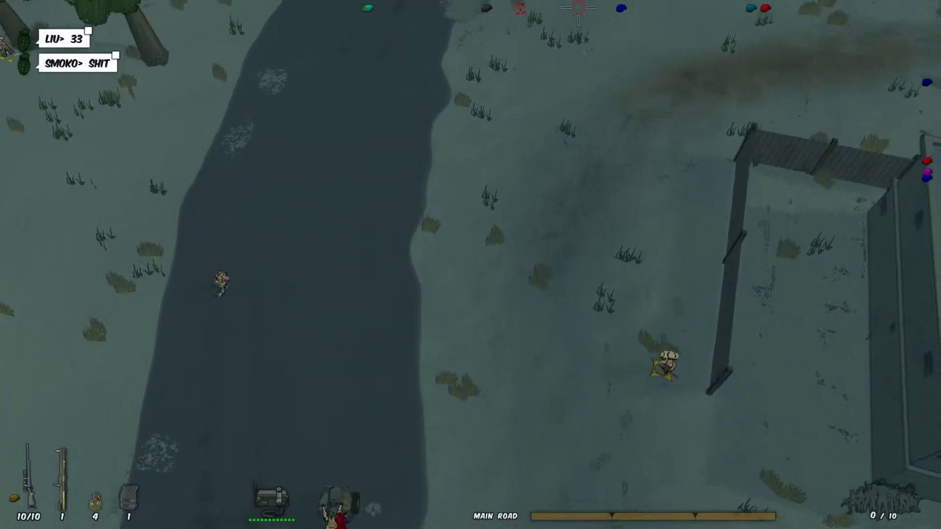
key(w)
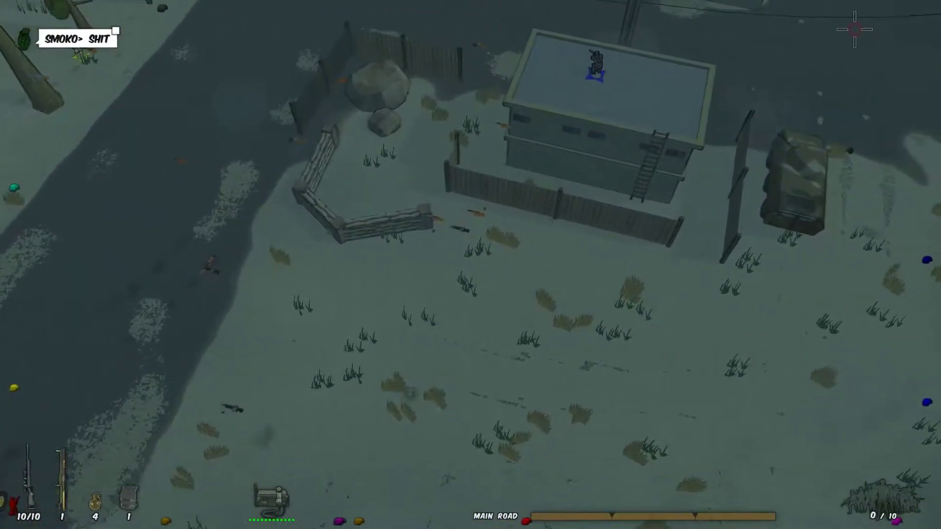
key(w)
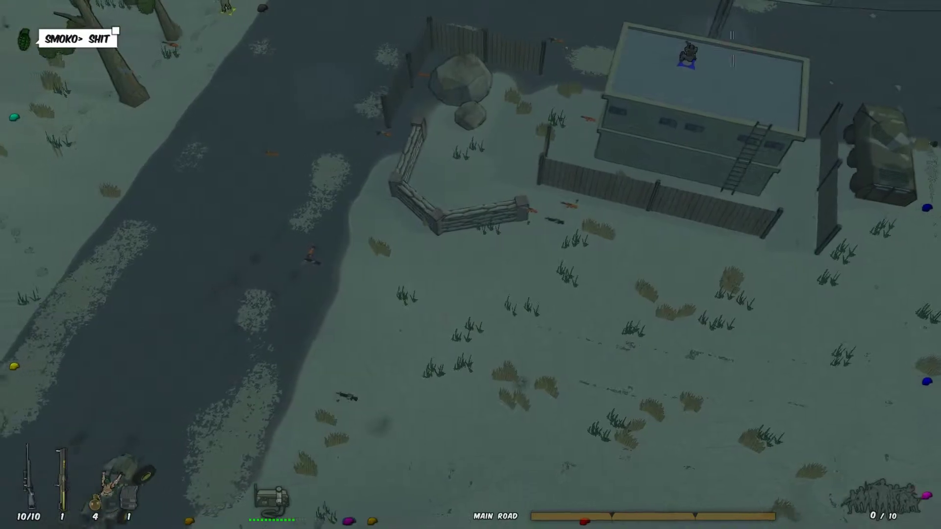
key(e)
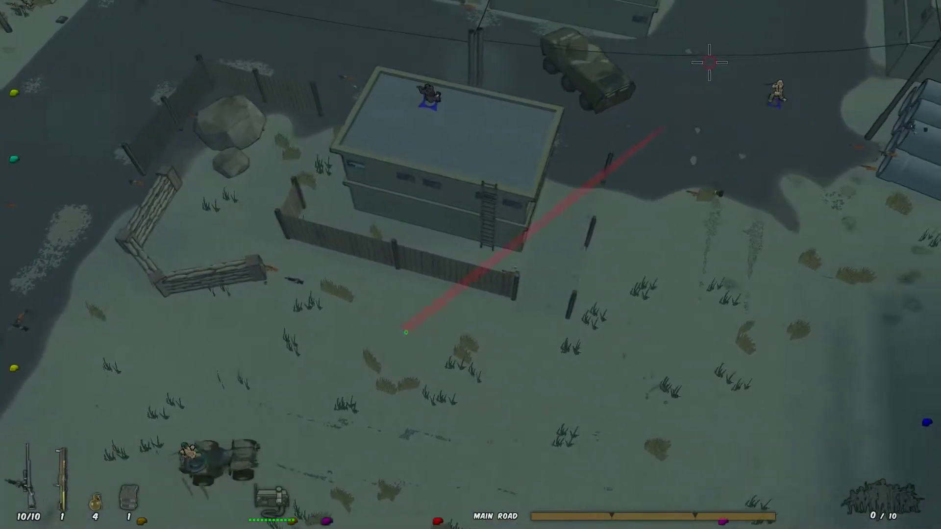
- Walk past the fence to the building's ladder and climb onto the rooftop
key(d)
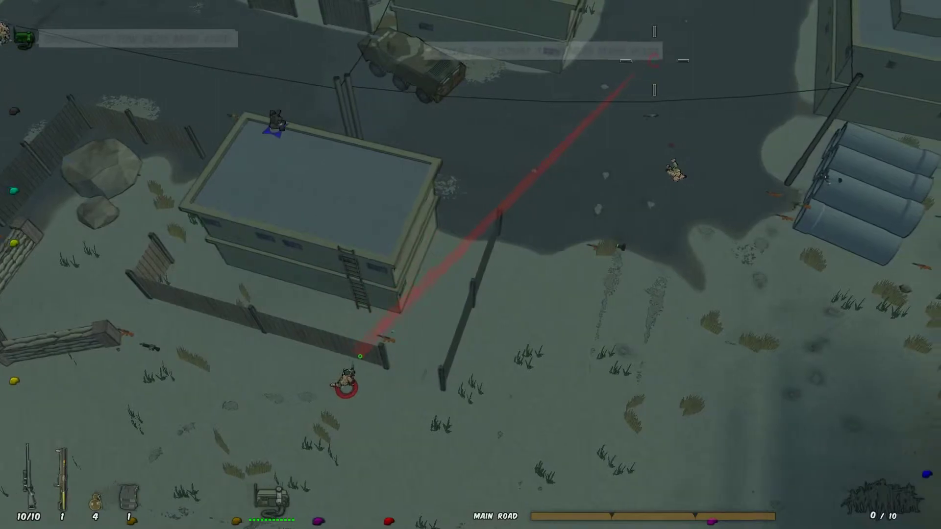
key(d)
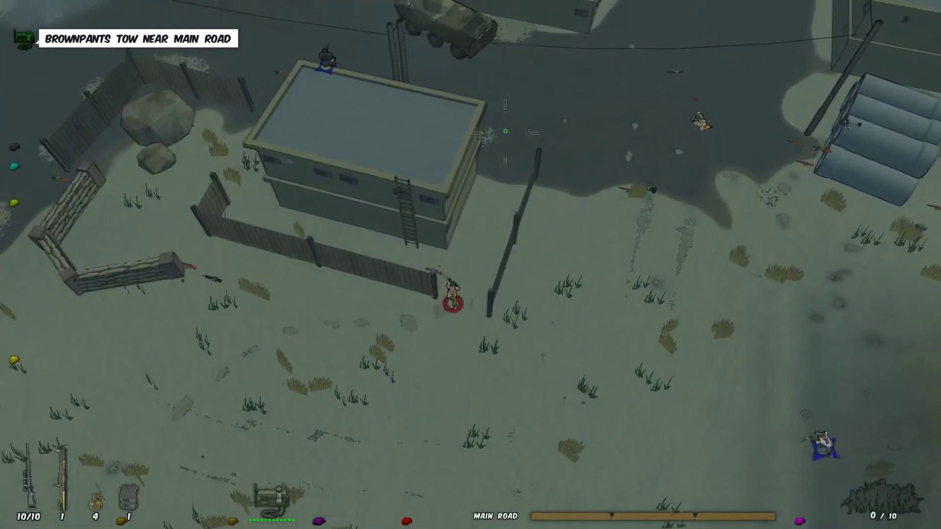
key(w+a)
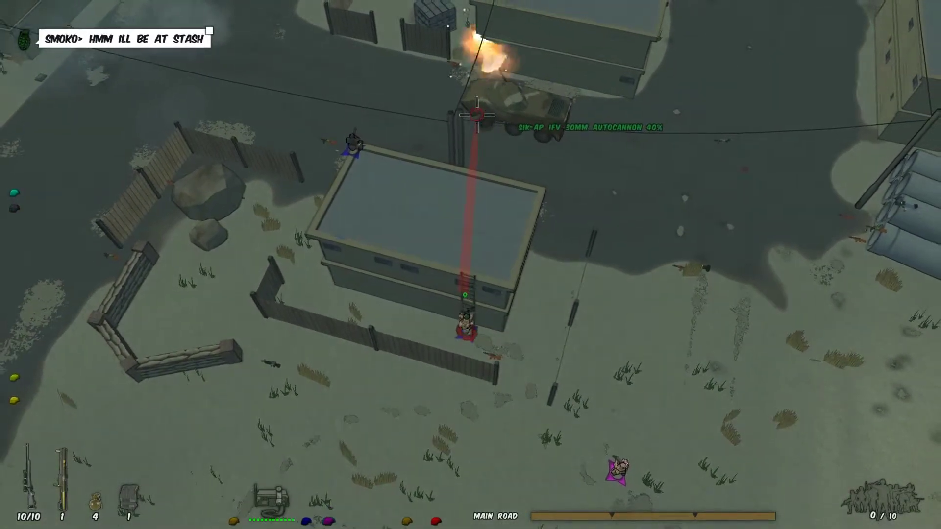
key(w)
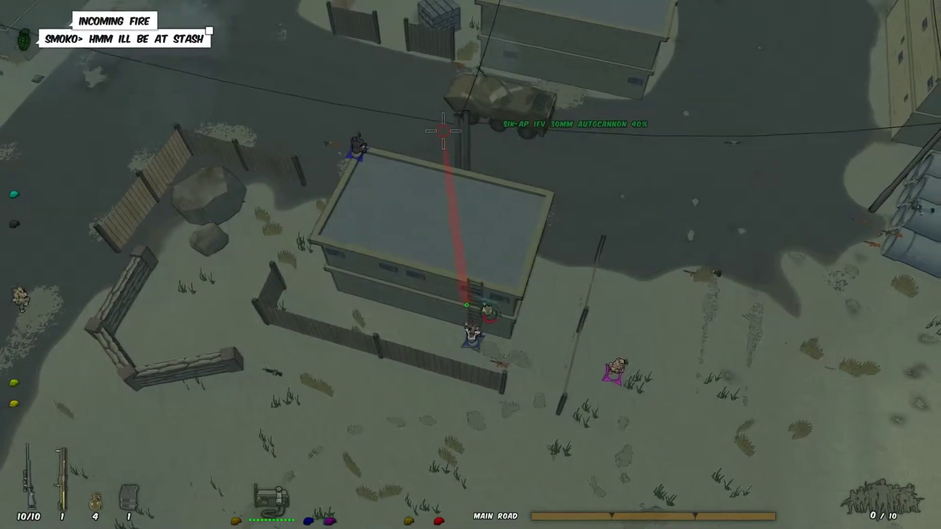
key(w)
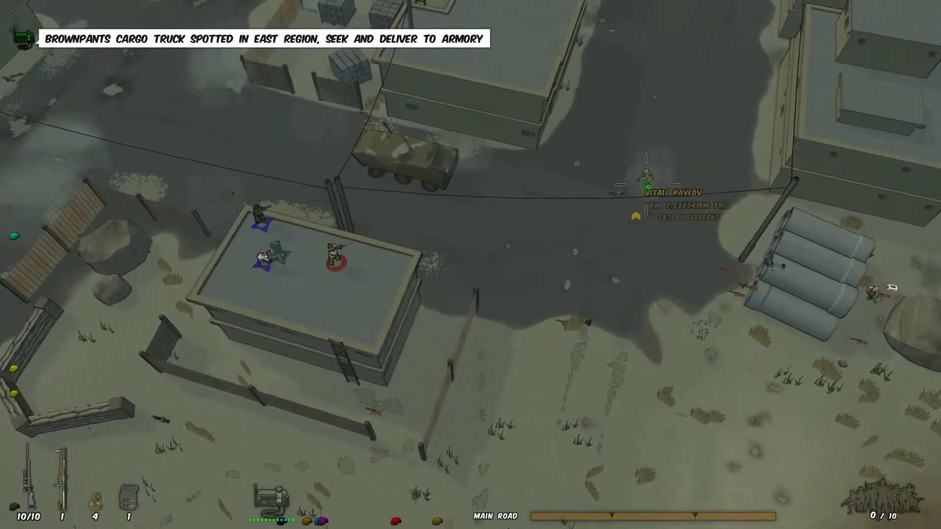
- Shoot the enemy soldiers, then move off the roof and down-left along the road
click(646, 185)
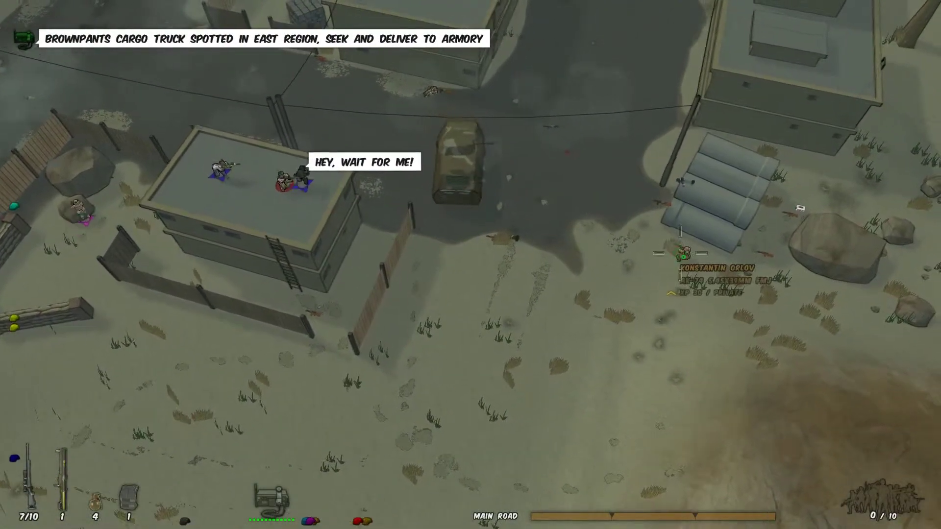
click(654, 225)
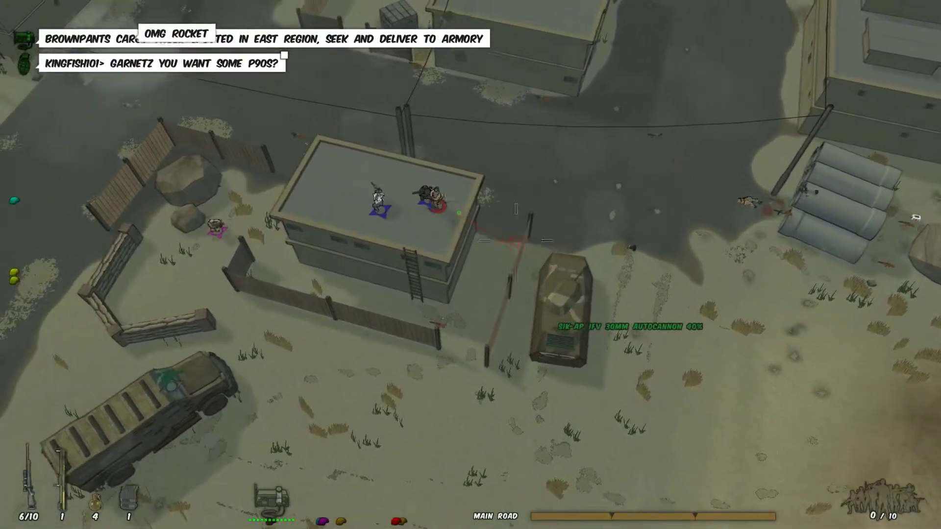
key(s)
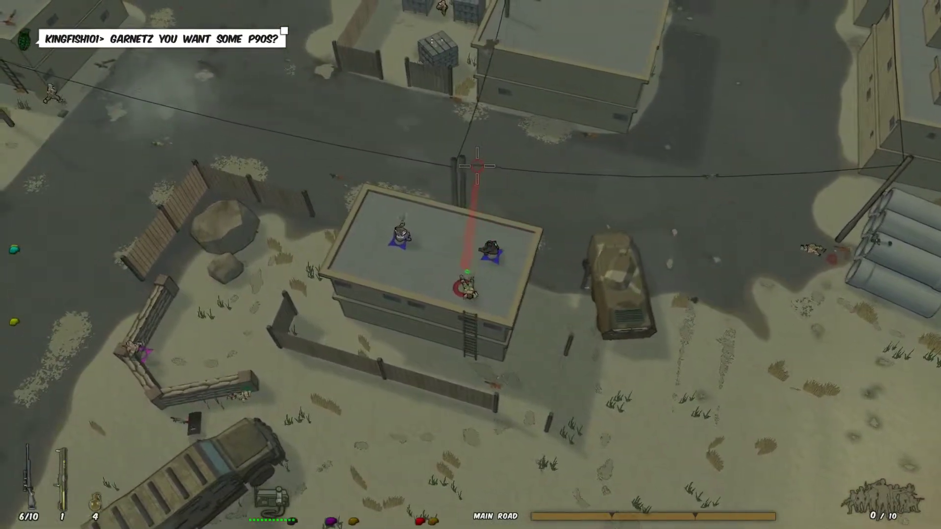
key(a)
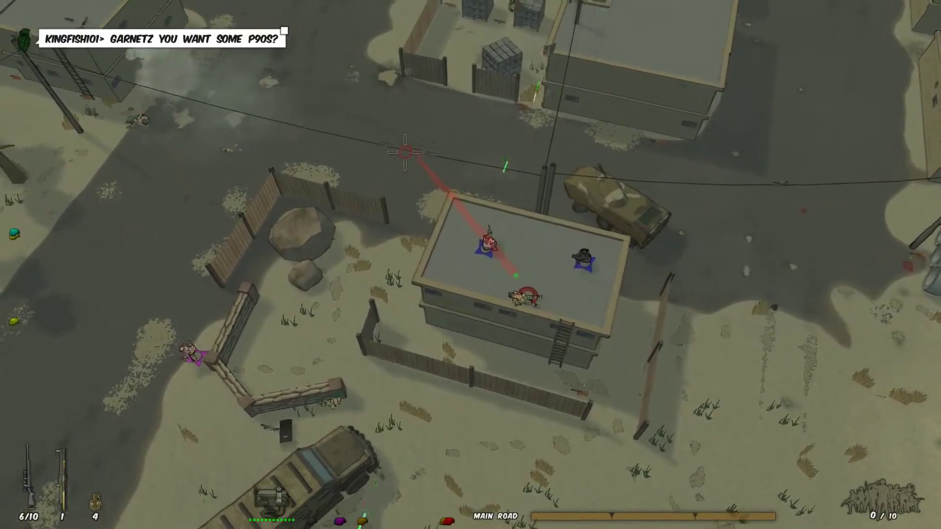
key(w)
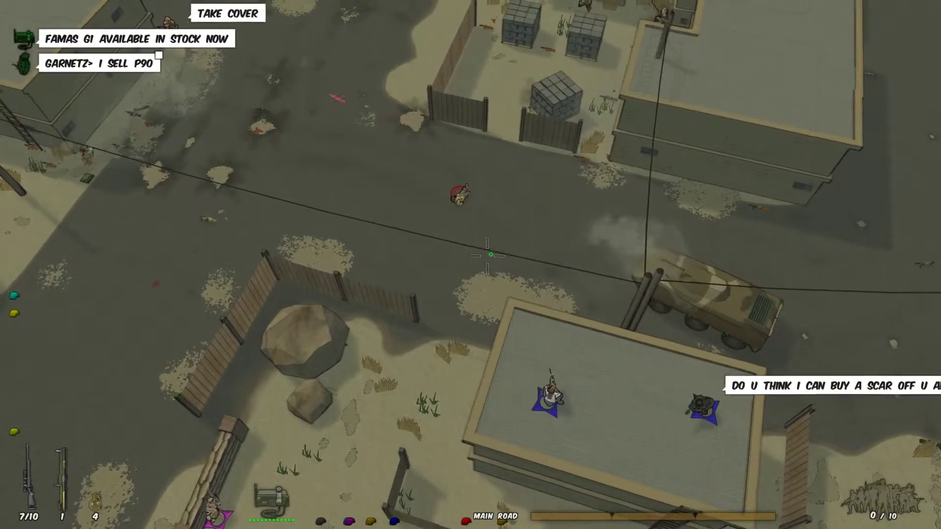
key(a)
key(s)
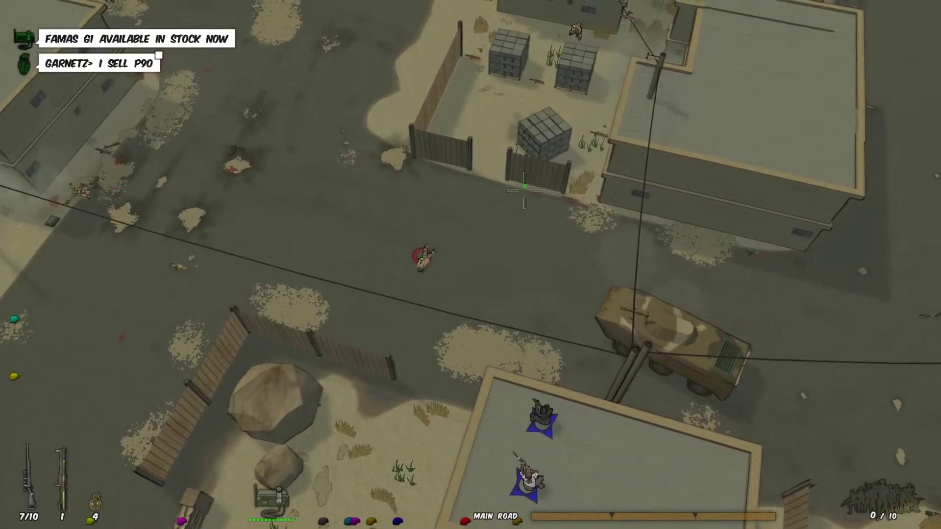
- Resume play, reach the downed teammate and pick him up
key(Escape)
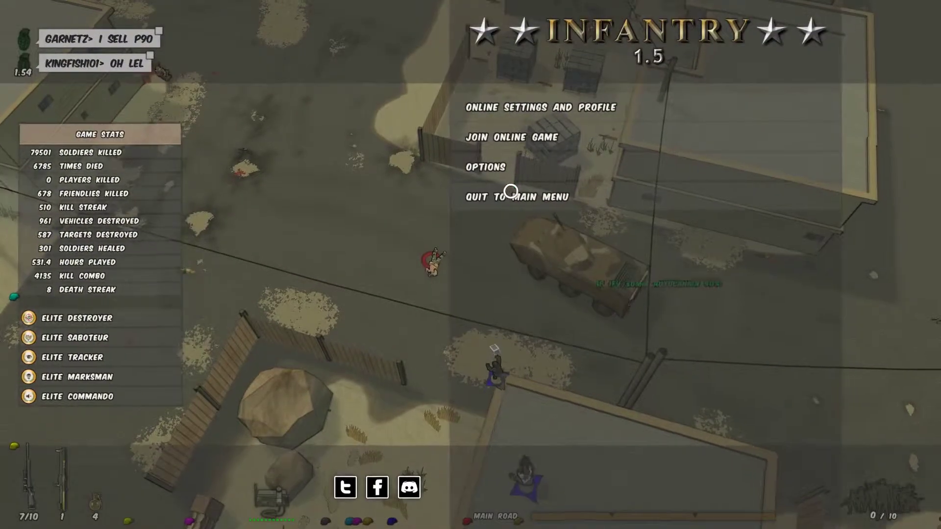
key(Escape)
key(w)
key(a)
key(e)
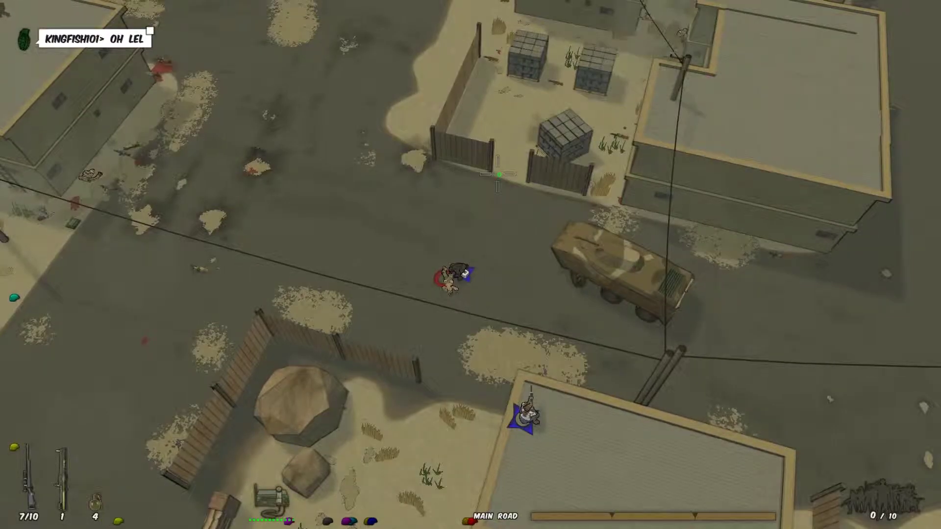
- Carry him past the sandbags to the truck, grab the riot shield, send chat replies, and quit to the main menu
key(s)
key(a)
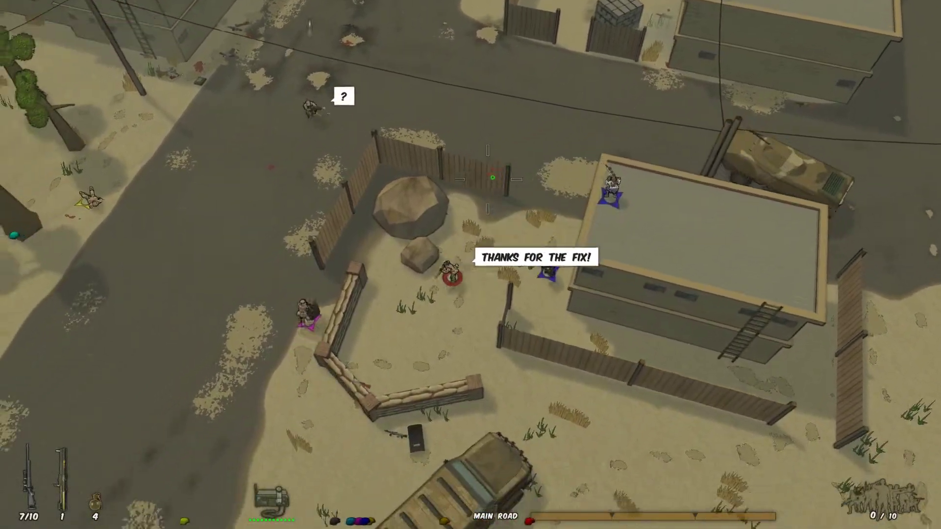
key(s)
text(YOU ON YOUTUBE)
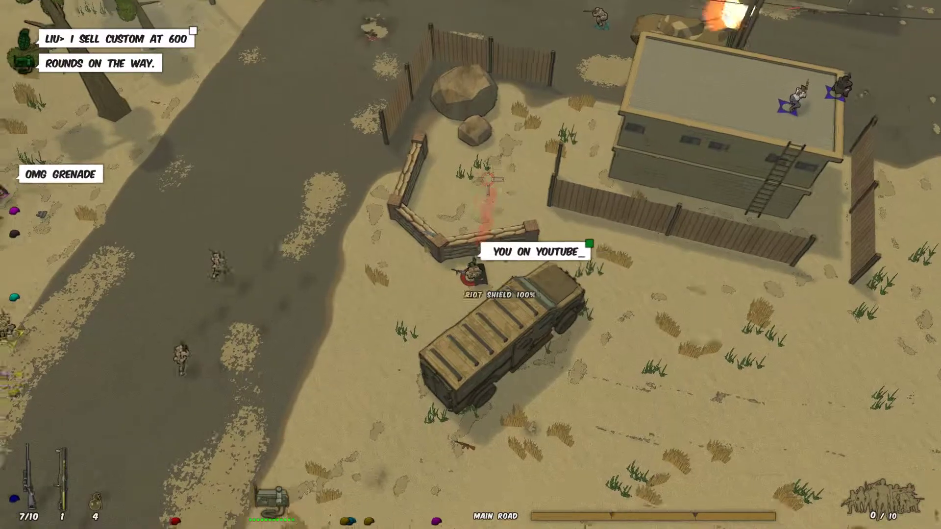
text(!)
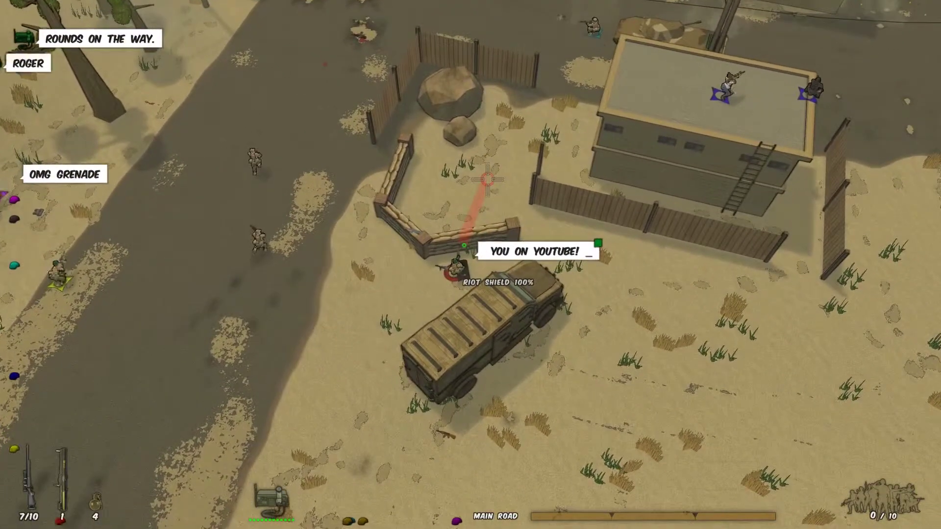
text( =D)
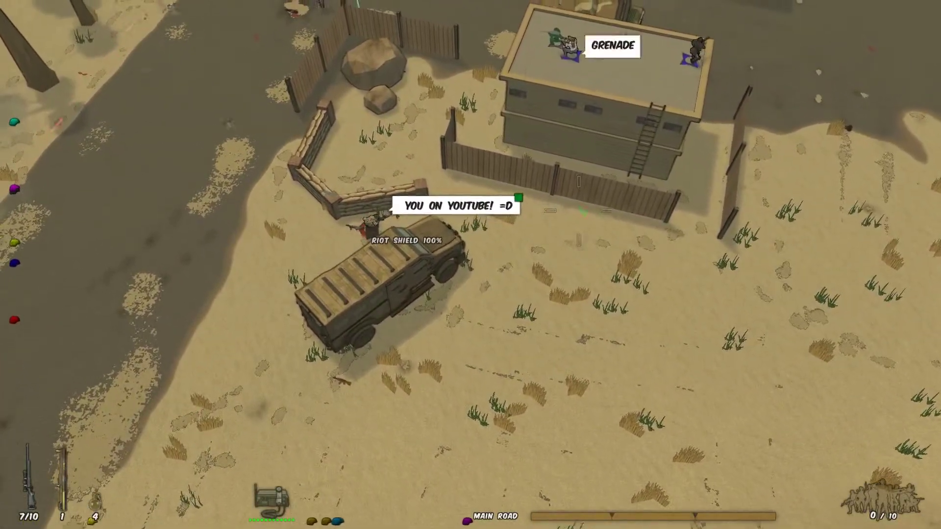
key(Return)
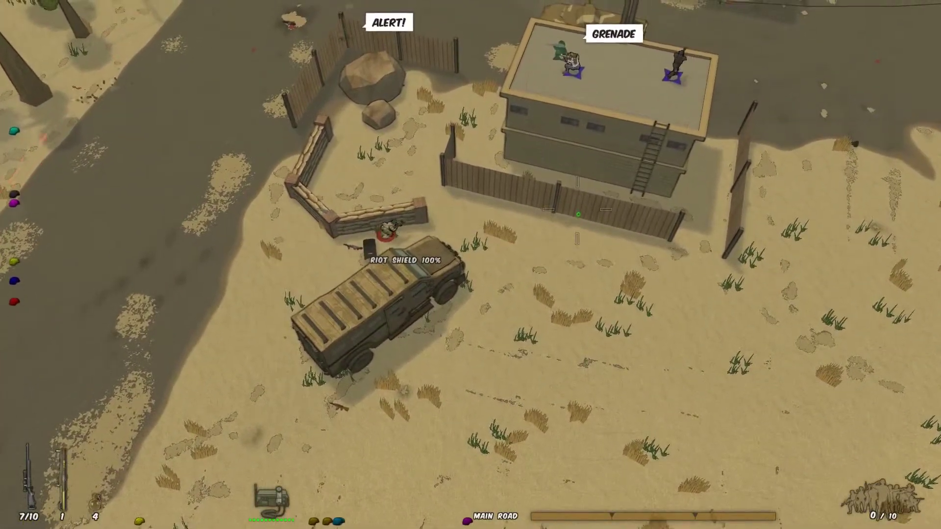
text(lol)
key(Escape)
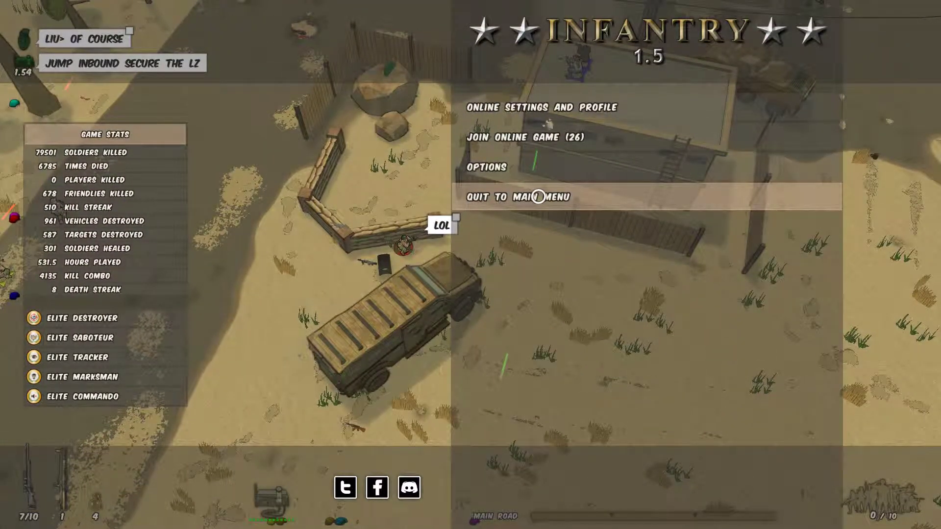
click(538, 197)
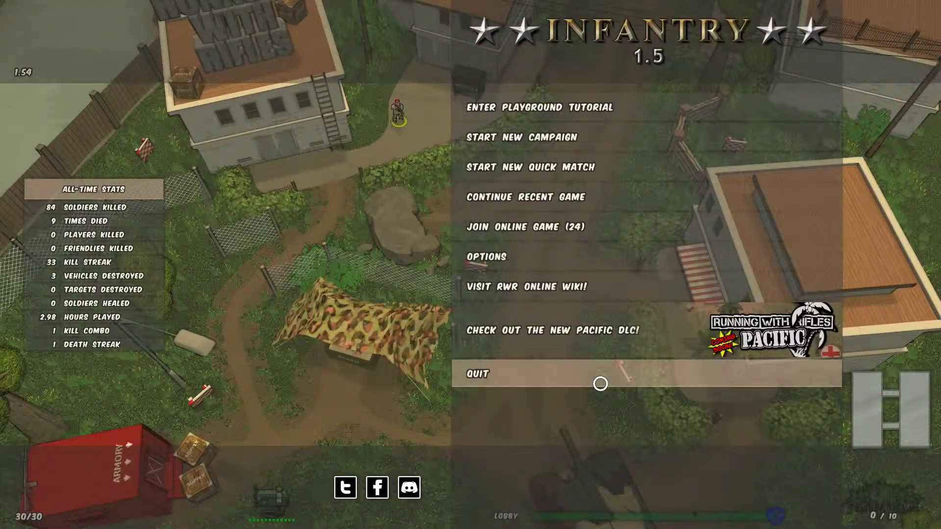
- Exit the game, then browse its local files from Steam Properties > Local Files
click(601, 383)
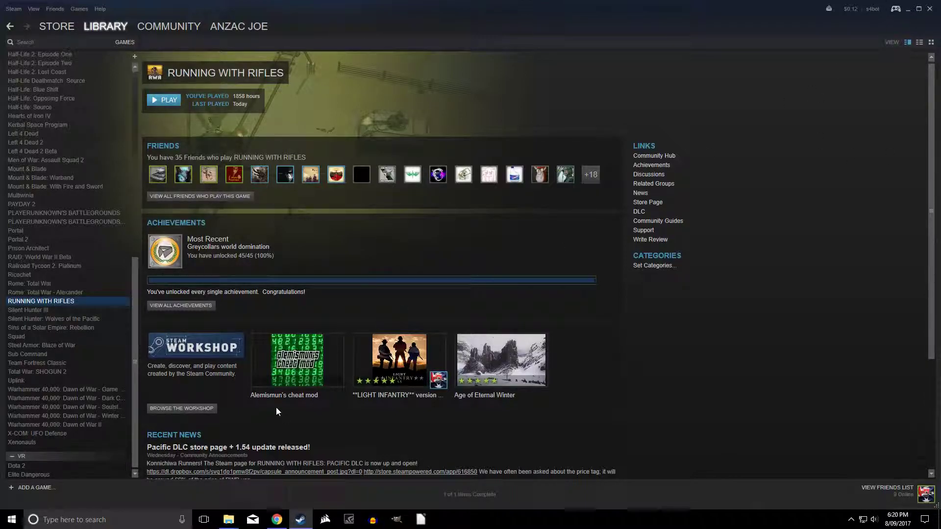
right_click(54, 301)
click(82, 440)
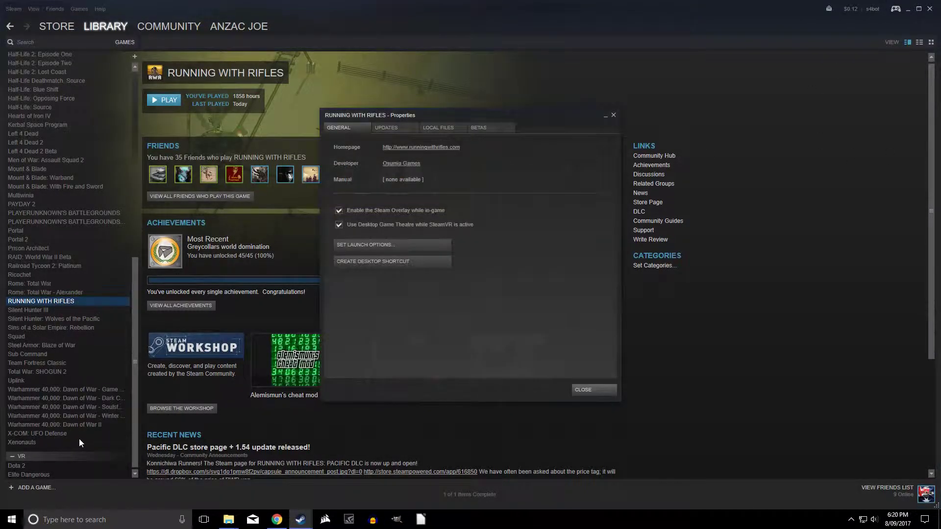
click(444, 128)
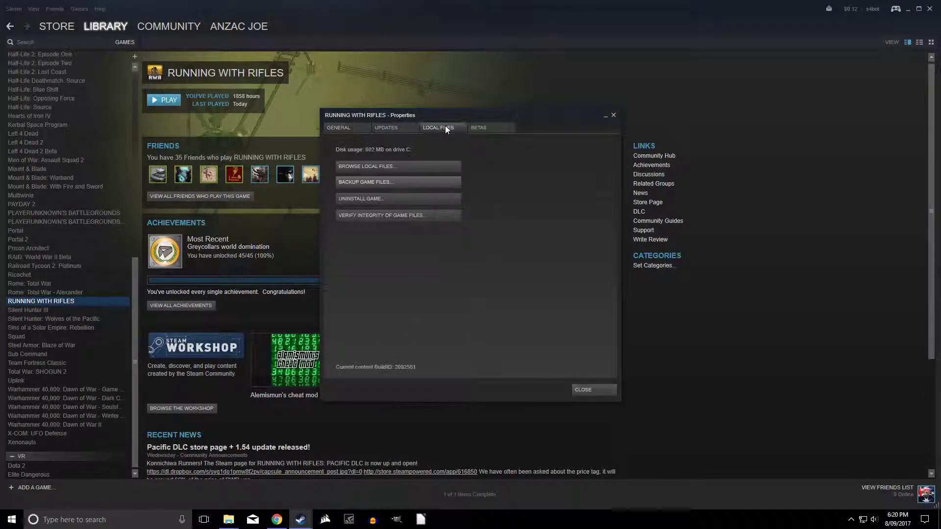
click(392, 166)
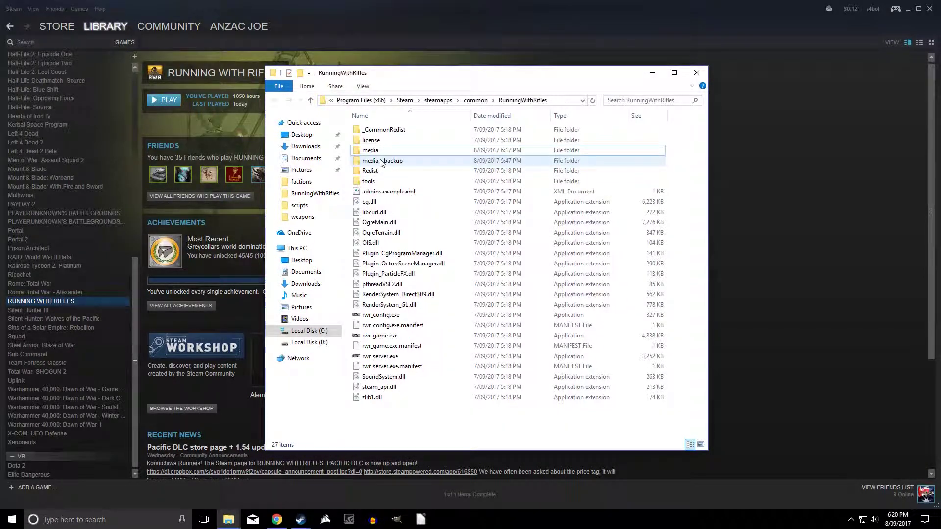
- Delete the modded media folder and rename 'media - backup' back to 'media'
click(377, 152)
right_click(375, 152)
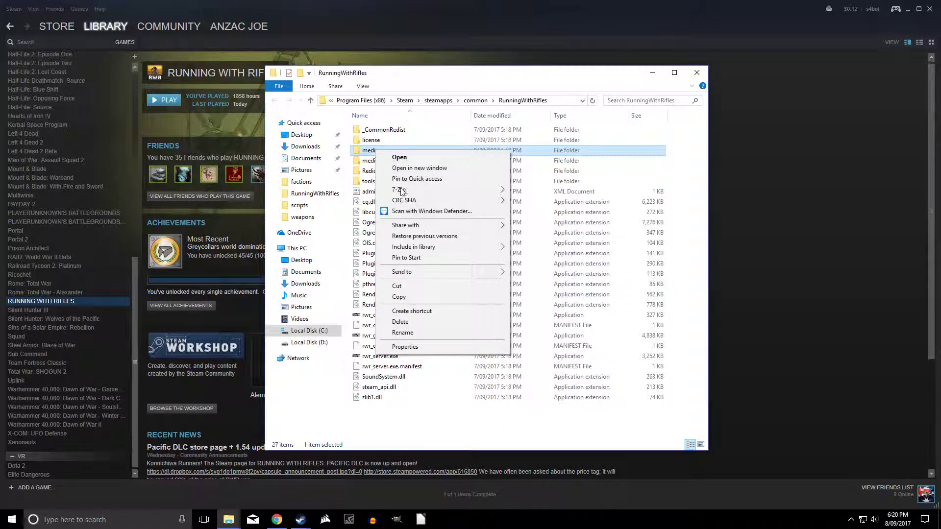
click(409, 319)
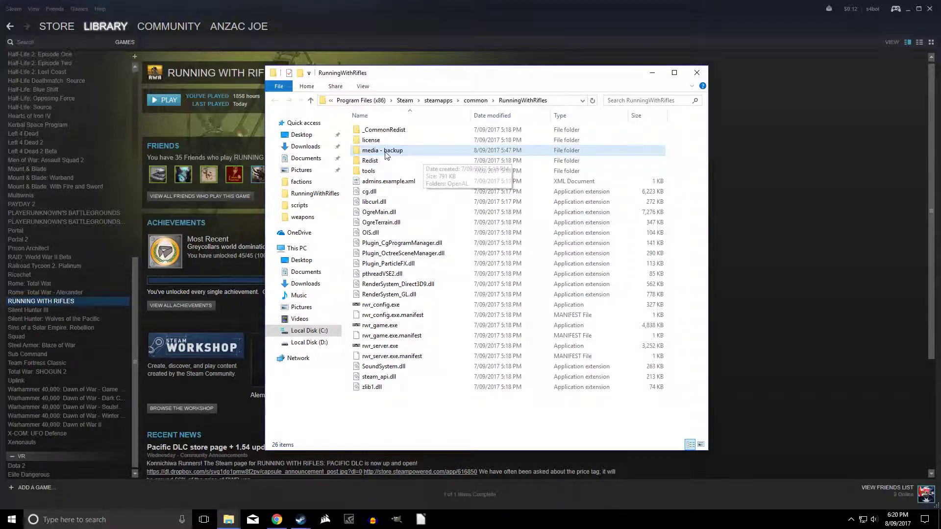
click(402, 154)
text(media)
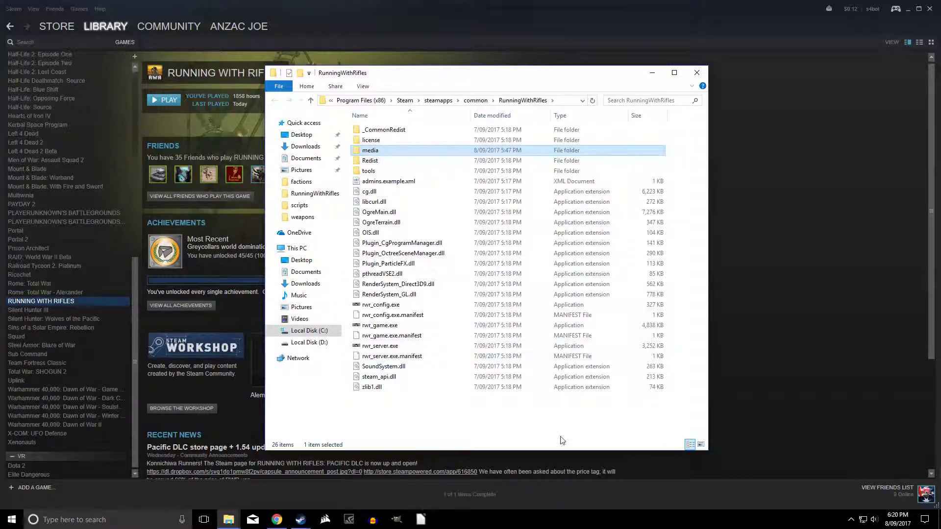
click(509, 422)
- Verify Integrity of Game Files in Steam, dismiss the result, and relaunch Running With Rifles
click(806, 270)
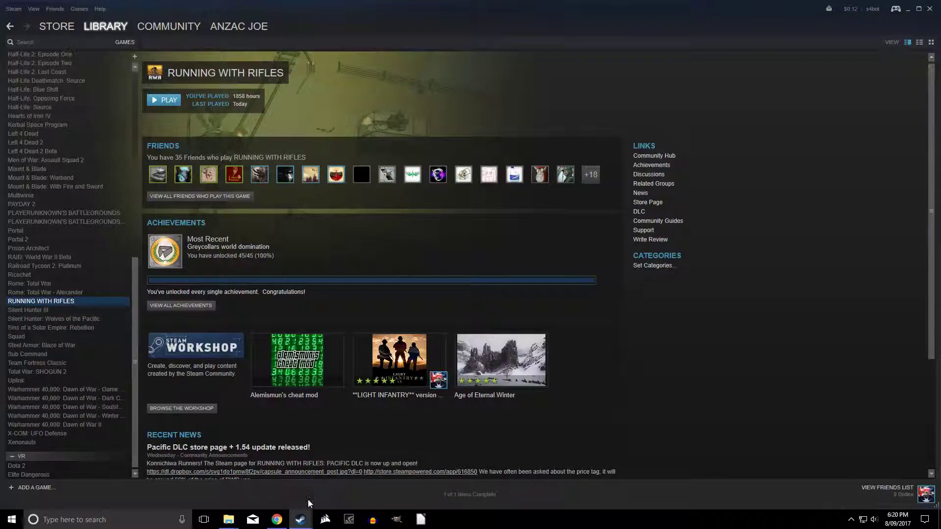
click(358, 465)
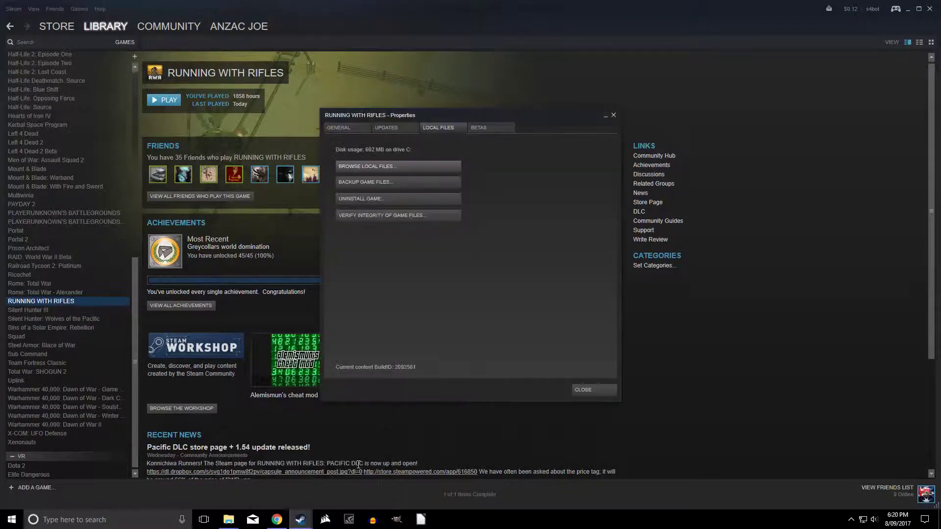
click(392, 216)
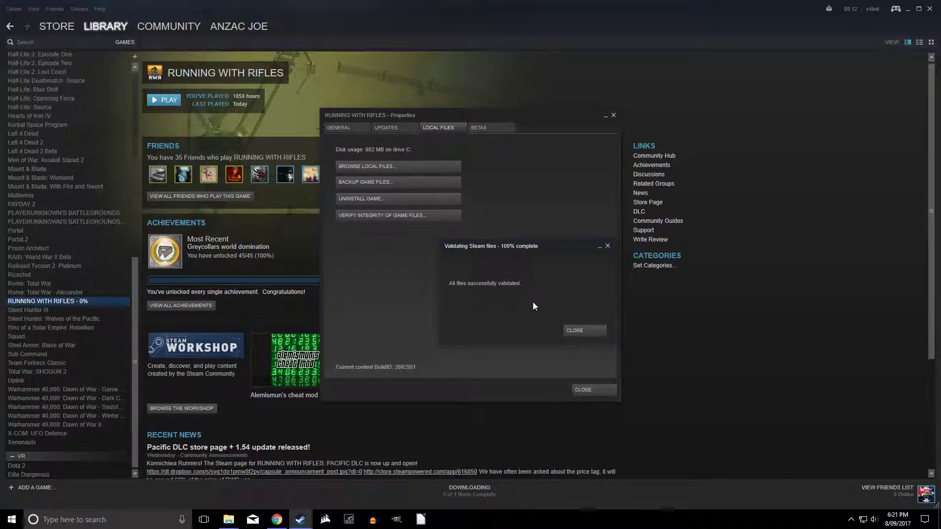
click(590, 333)
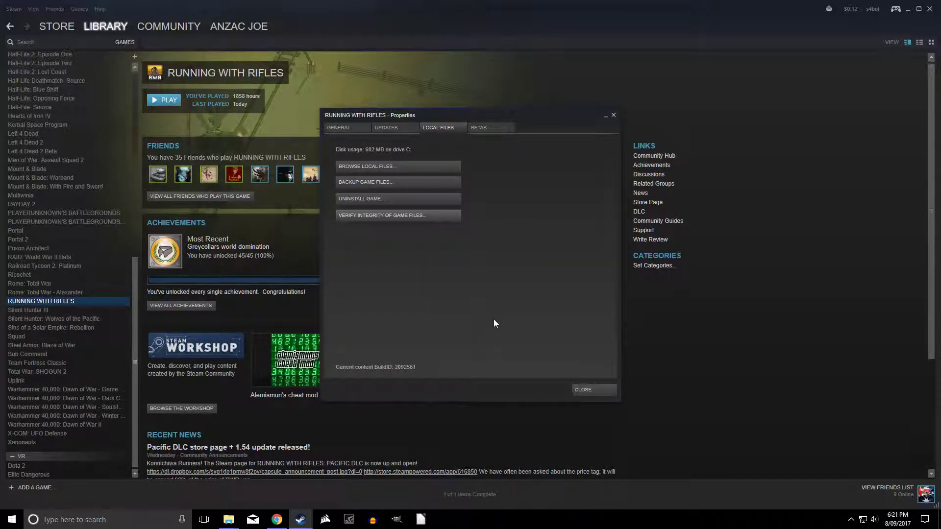
click(467, 497)
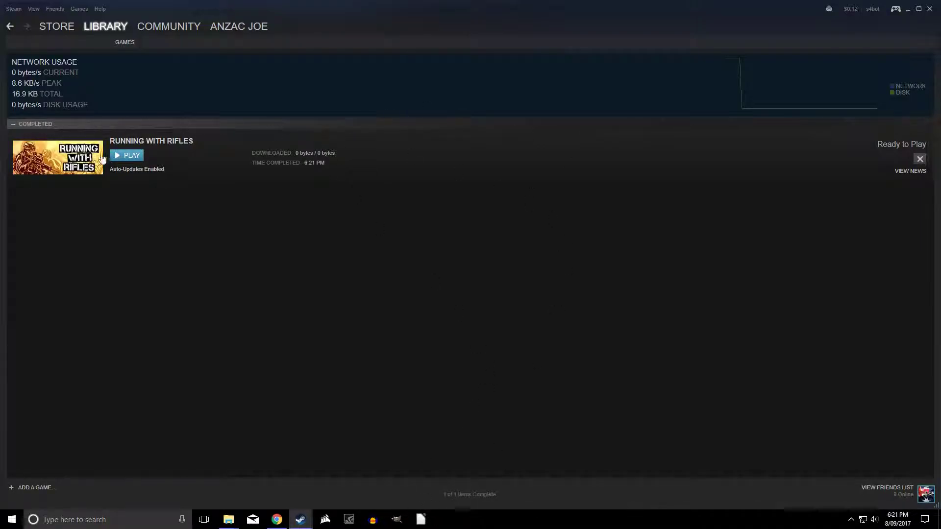
click(127, 157)
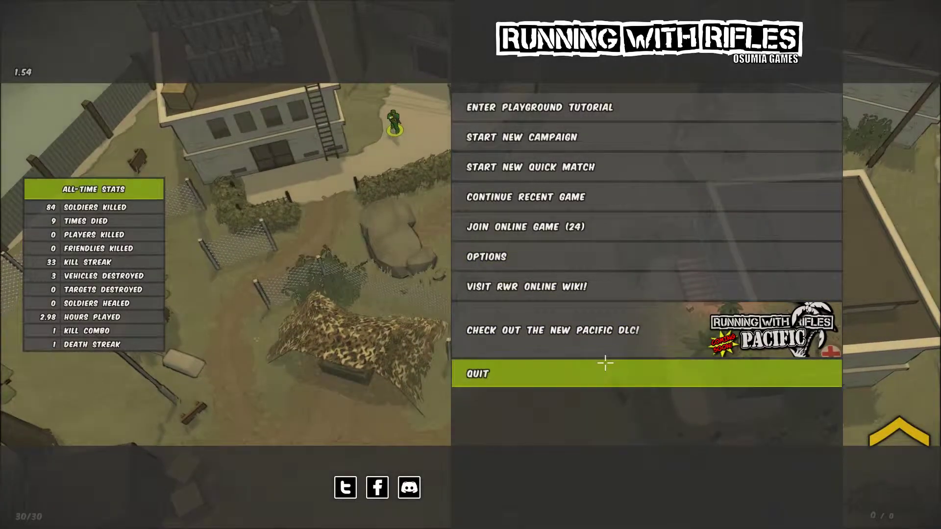
- Quit Running With Rifles from its main menu back to Steam
click(633, 361)
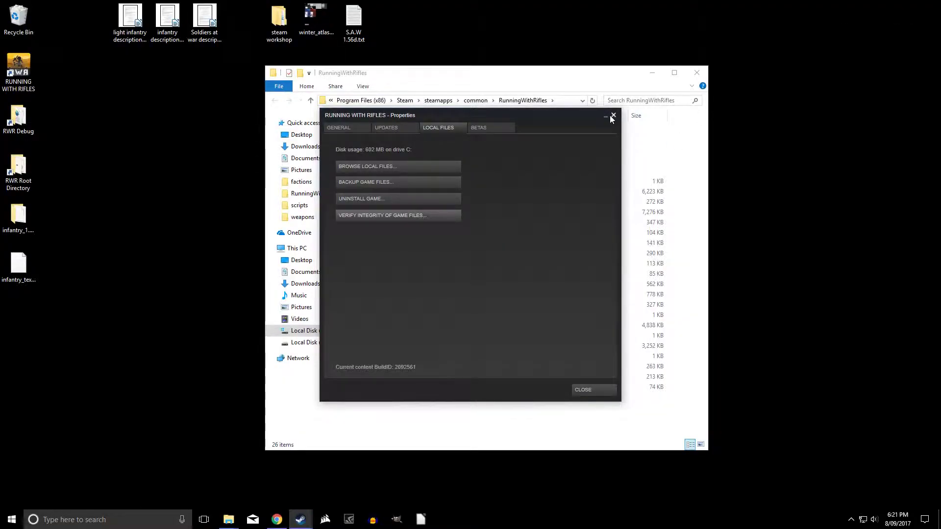
- Close the Steam Properties dialog and the game folder window, leaving the desktop
click(613, 115)
click(564, 414)
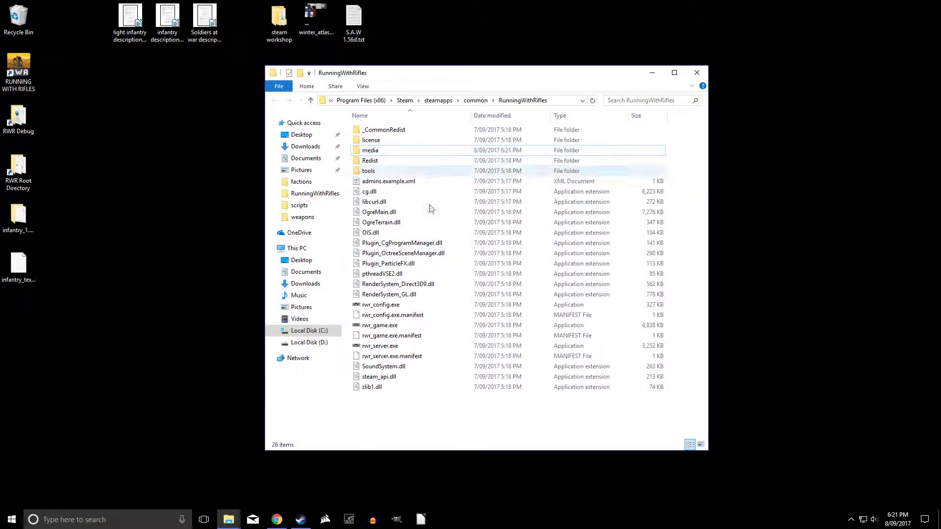
click(694, 74)
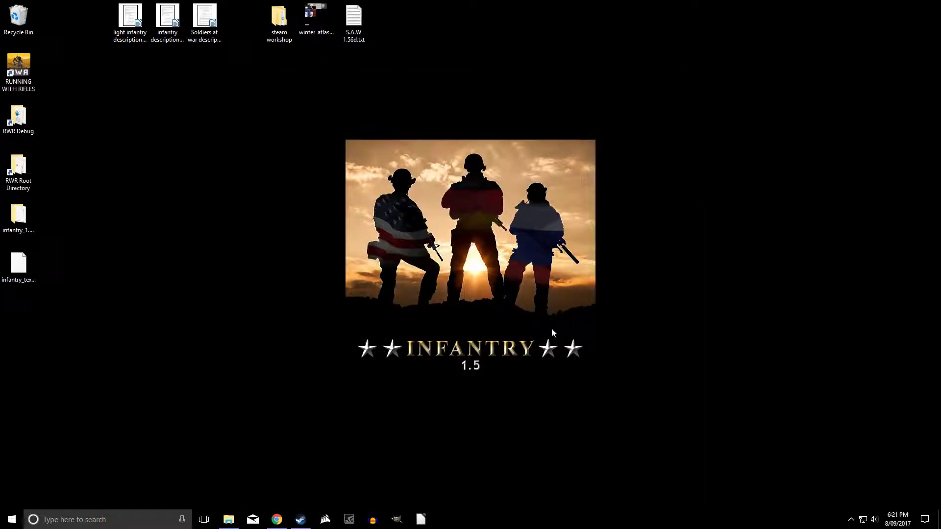